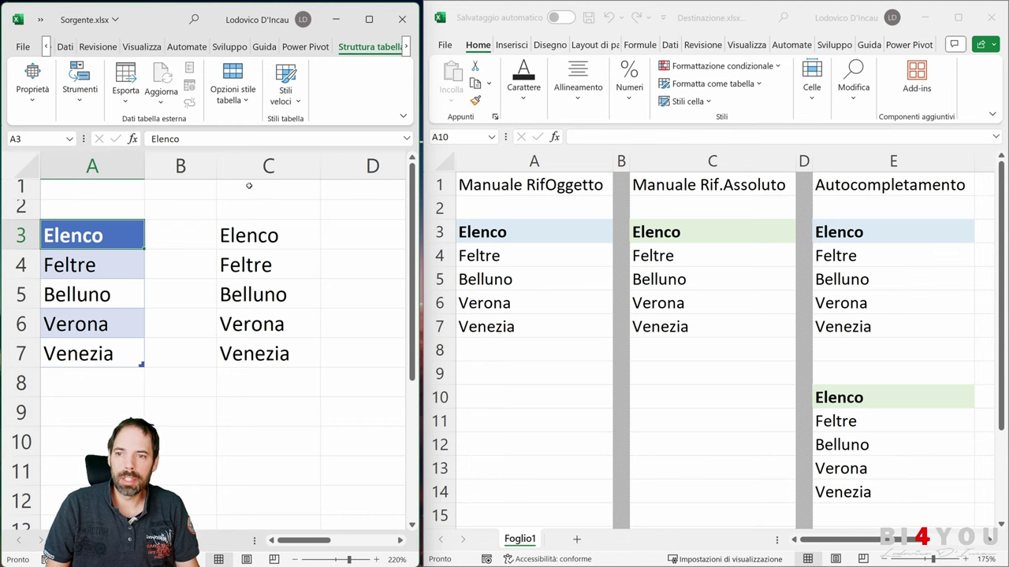
Select the whole Elenco table in column A of Sorgente
click(246, 233)
click(90, 236)
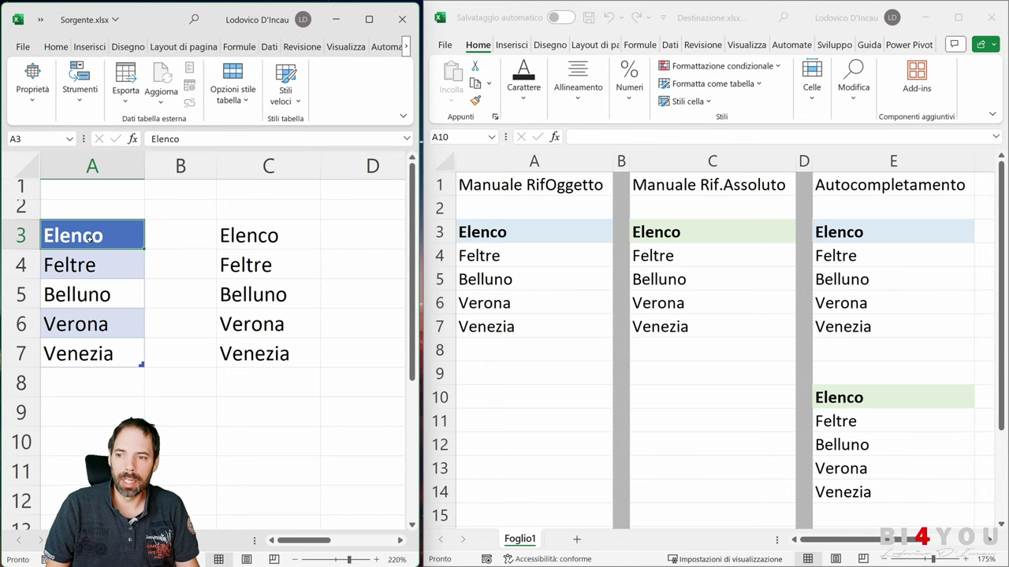
drag(91, 237, 88, 356)
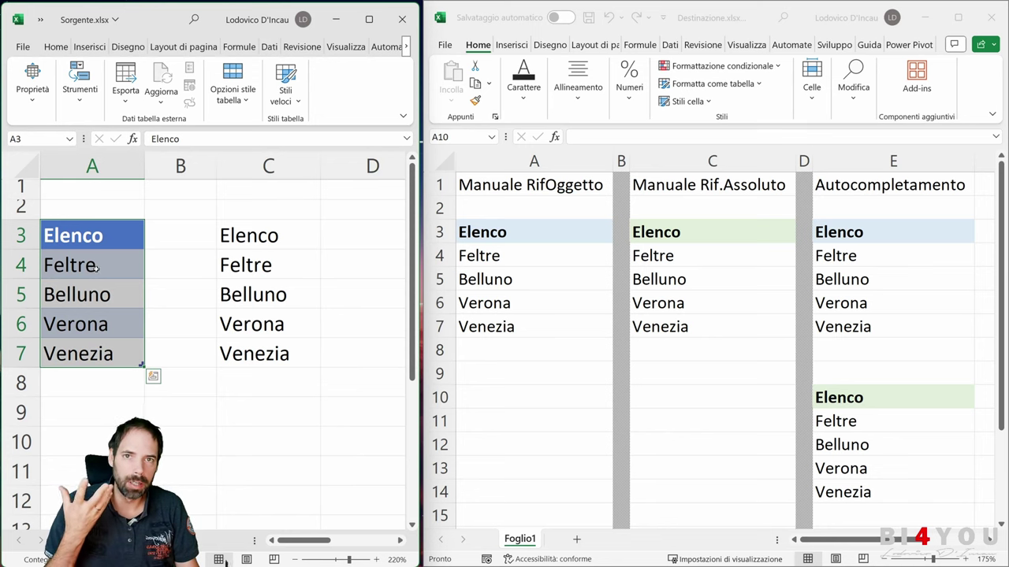
Step through the plain list in column C, from Feltre to Verona, and maximize the Sorgente window
click(266, 241)
click(268, 267)
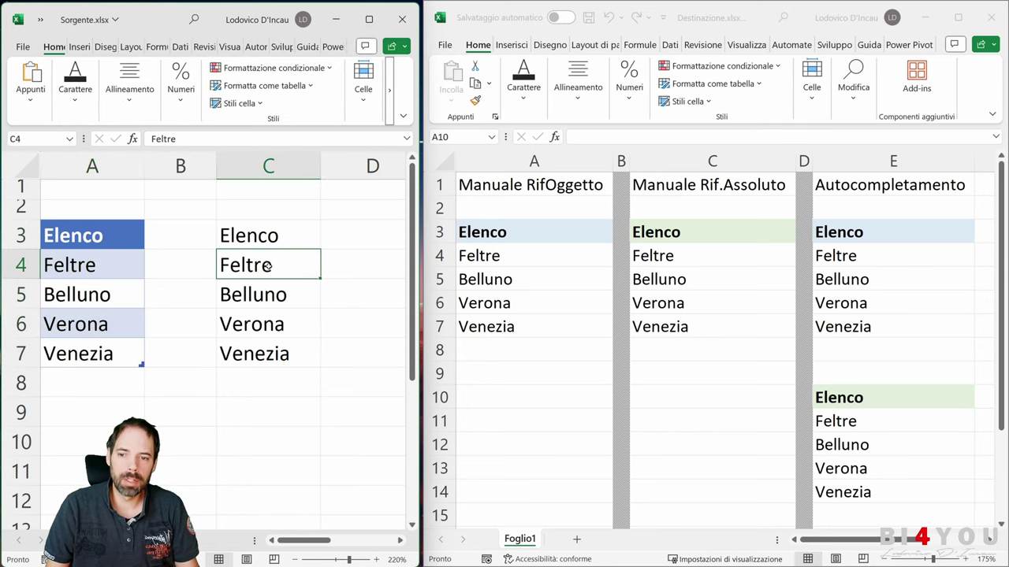
click(267, 292)
click(266, 320)
click(265, 348)
click(261, 268)
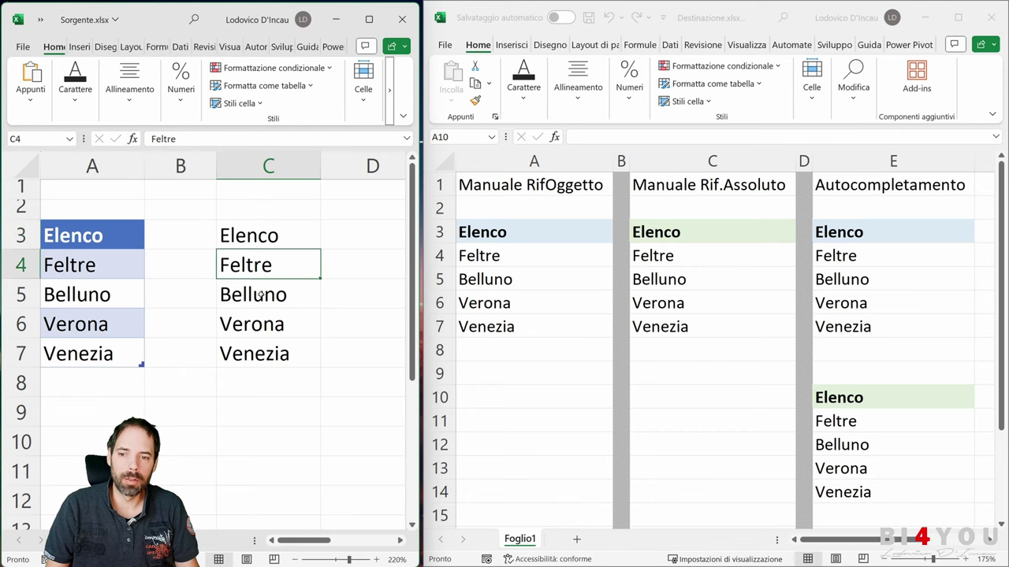
click(260, 316)
click(368, 19)
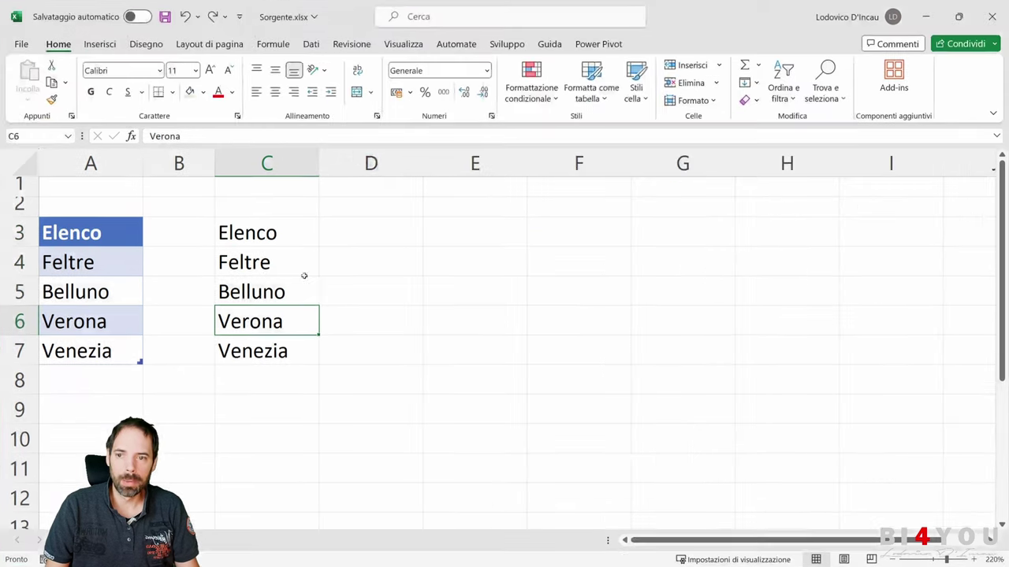
click(109, 272)
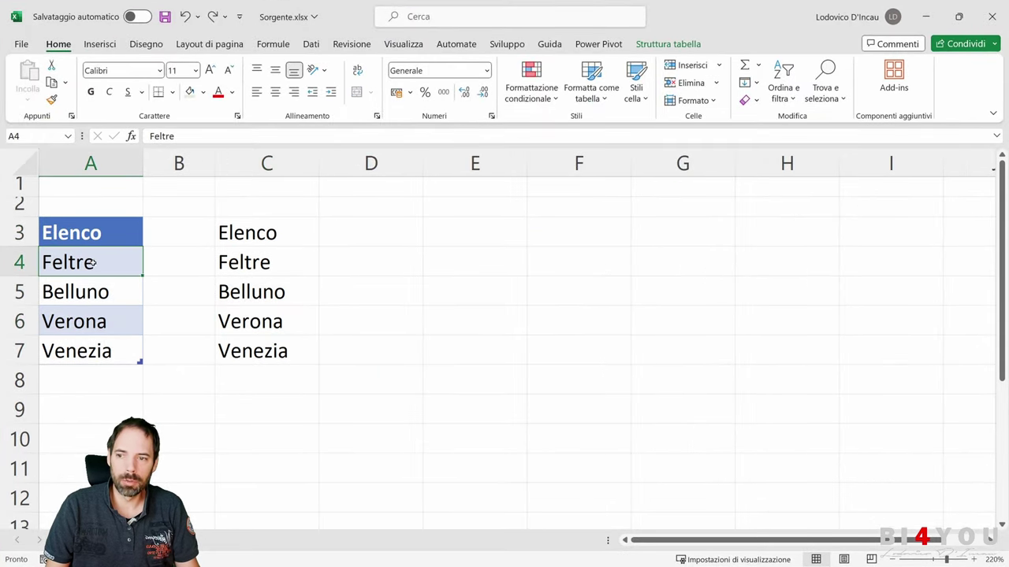
click(677, 45)
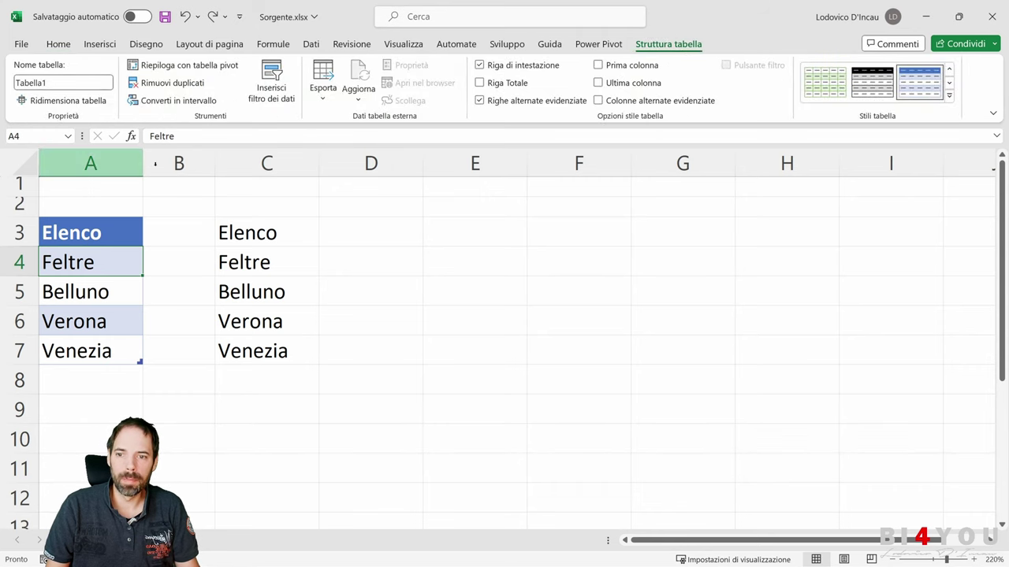
click(277, 258)
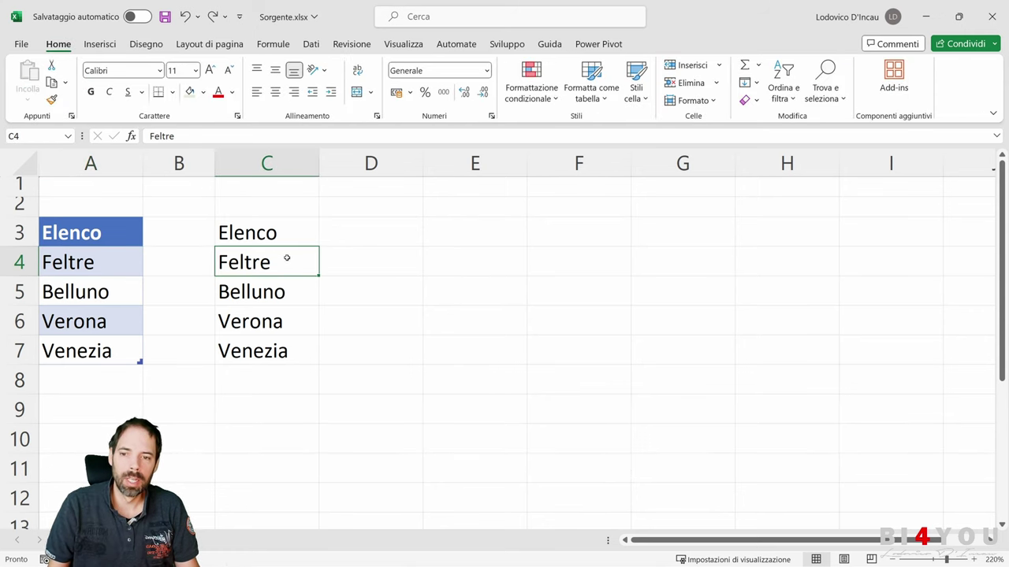
drag(284, 232, 281, 346)
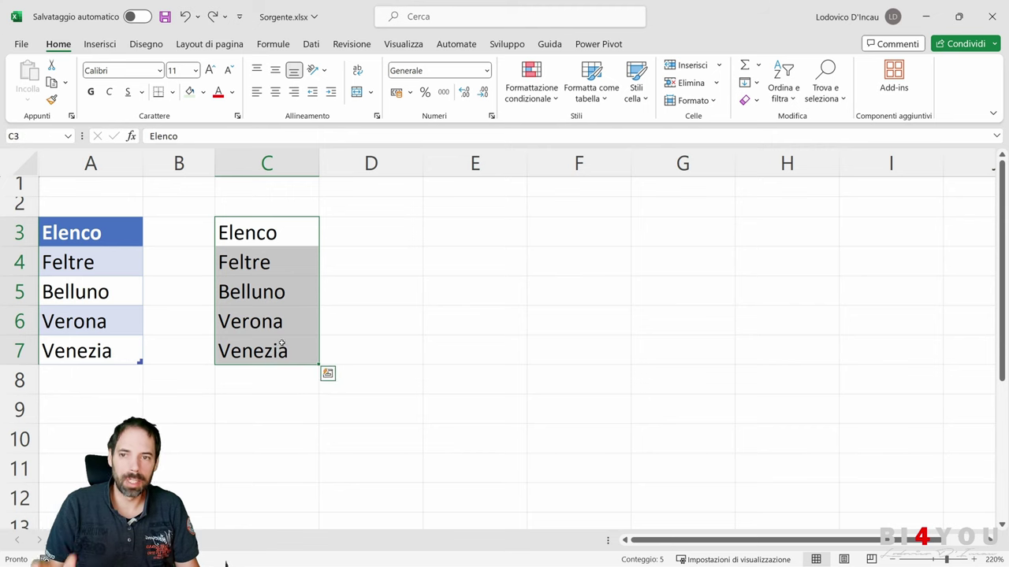
Start a table with headers on the list, cancel it, then view the existing table's name Tabella1
click(103, 46)
click(114, 93)
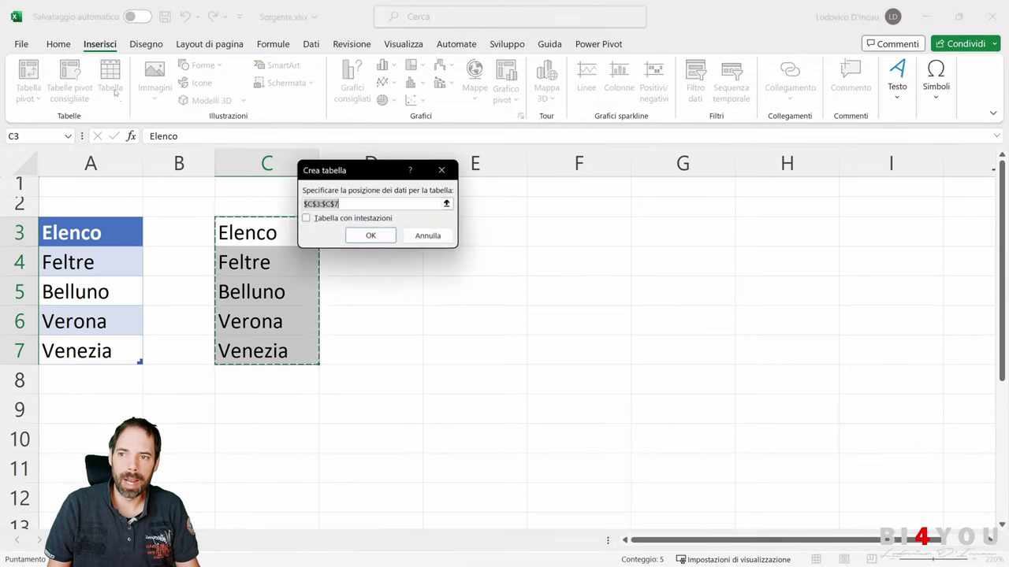
key(Tab)
key(space)
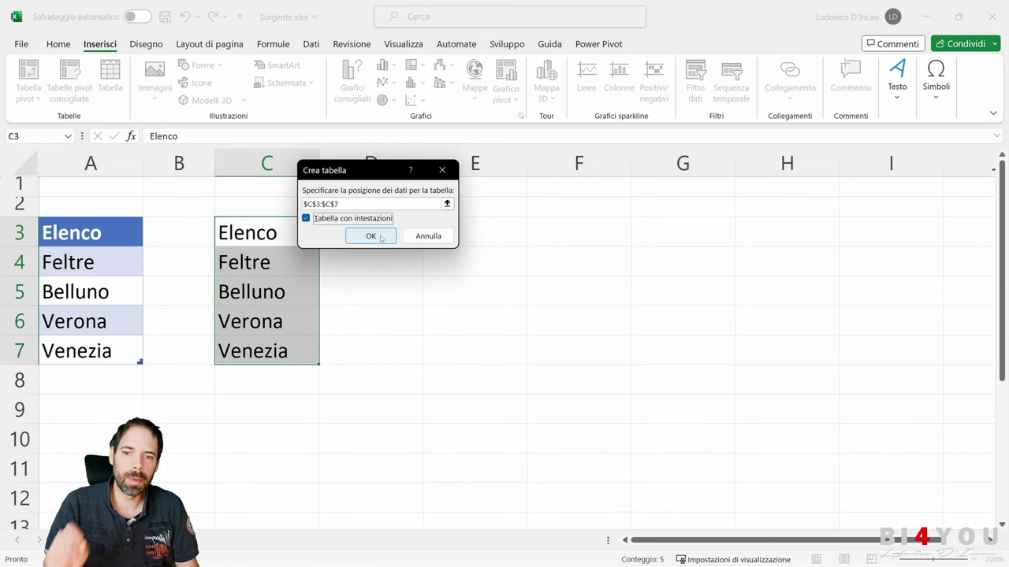
click(428, 235)
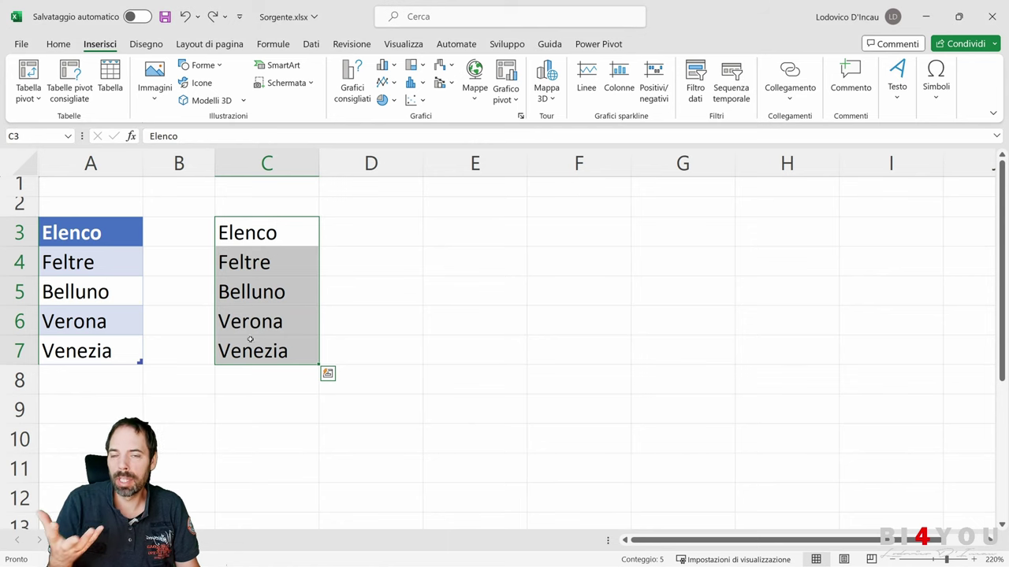
click(96, 234)
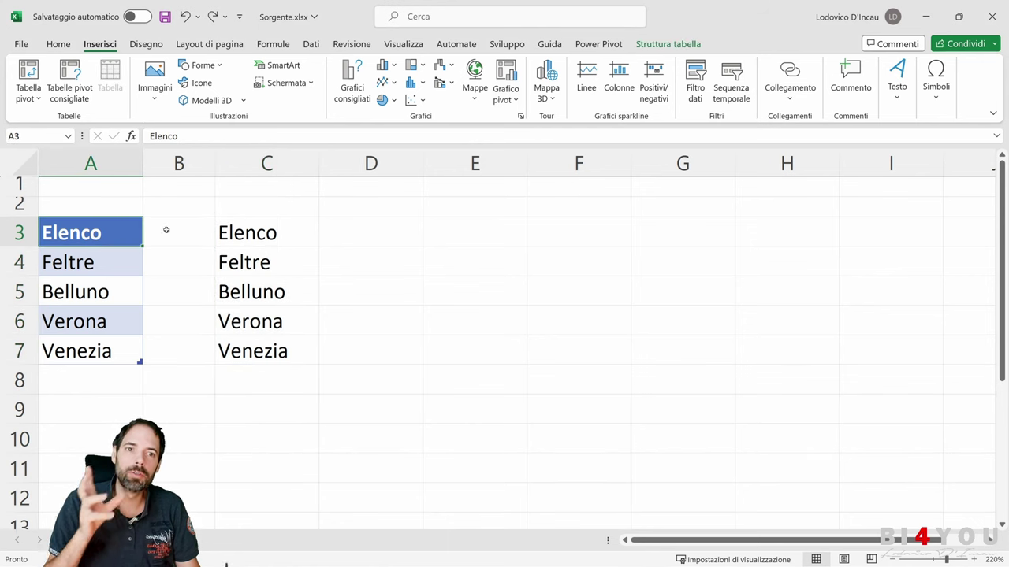
click(650, 45)
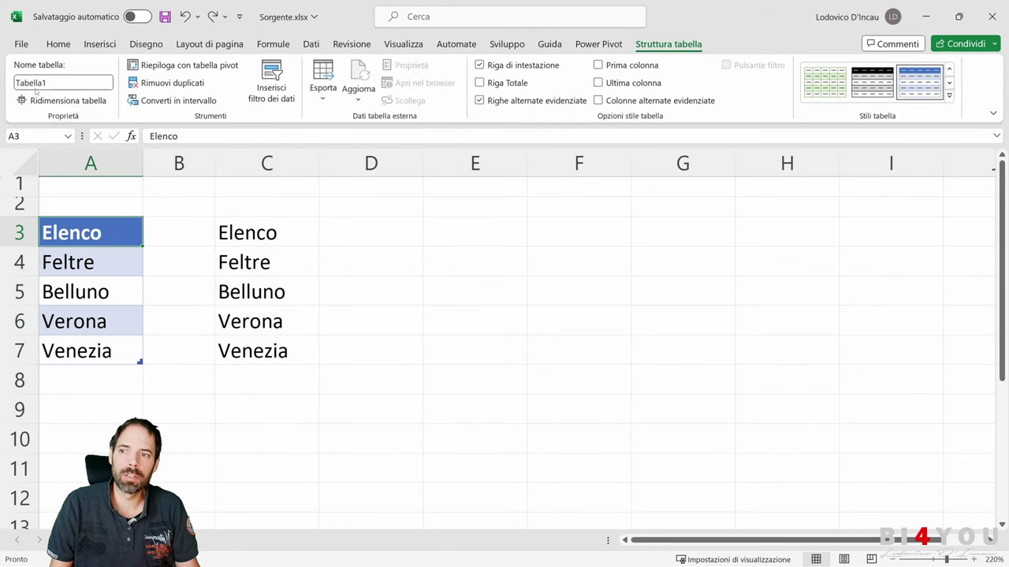
Tile both workbooks, inspect Destinazione's A3, C3 and E10 formulas, then begin a new A3 formula
click(959, 16)
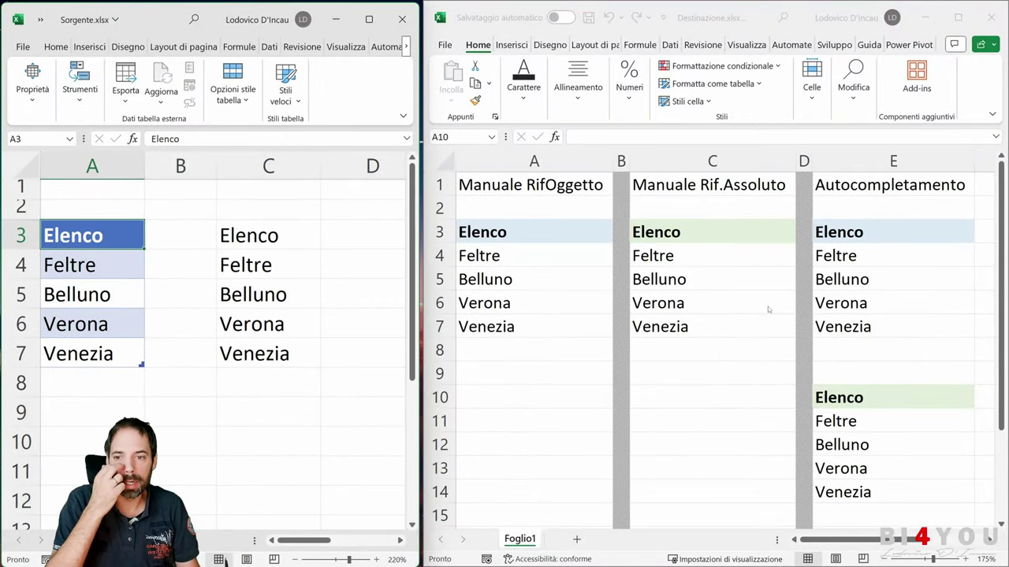
click(516, 231)
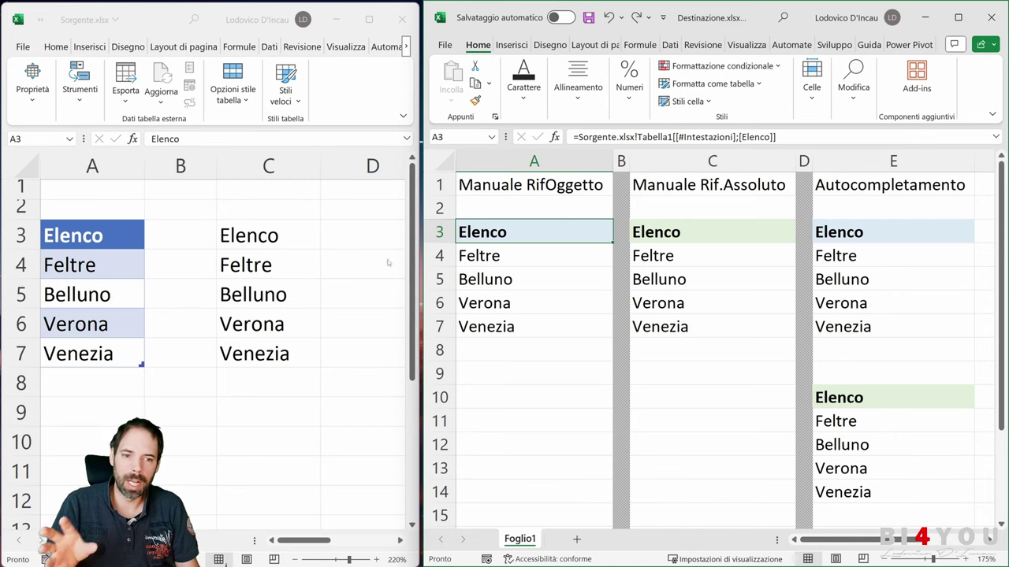
click(665, 238)
click(891, 391)
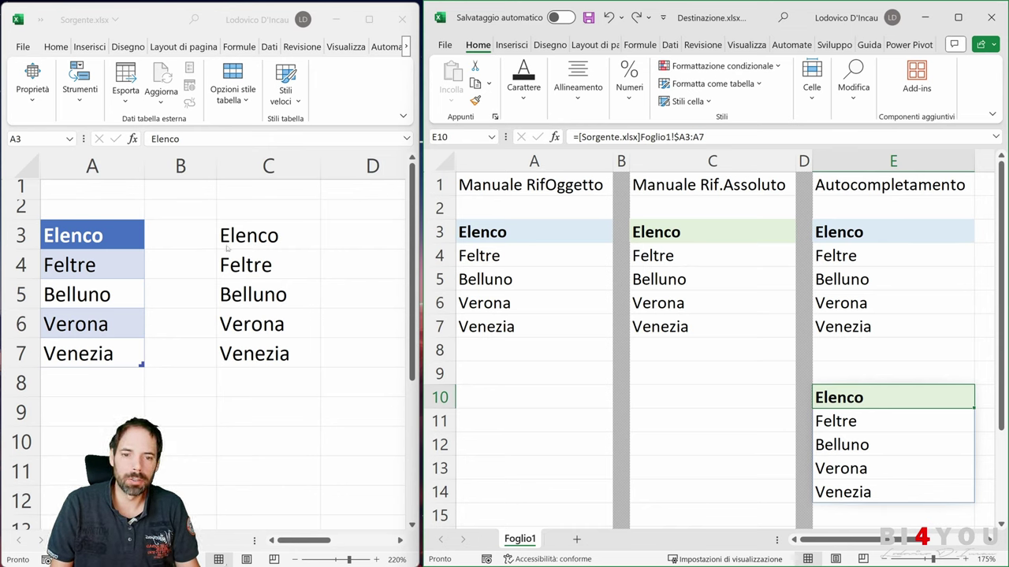
click(497, 234)
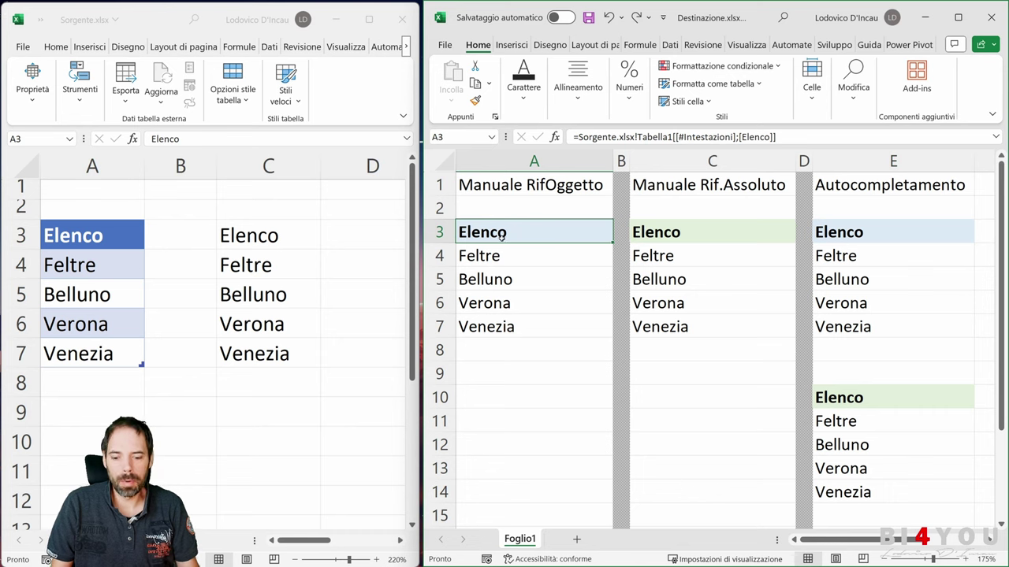
text(=)
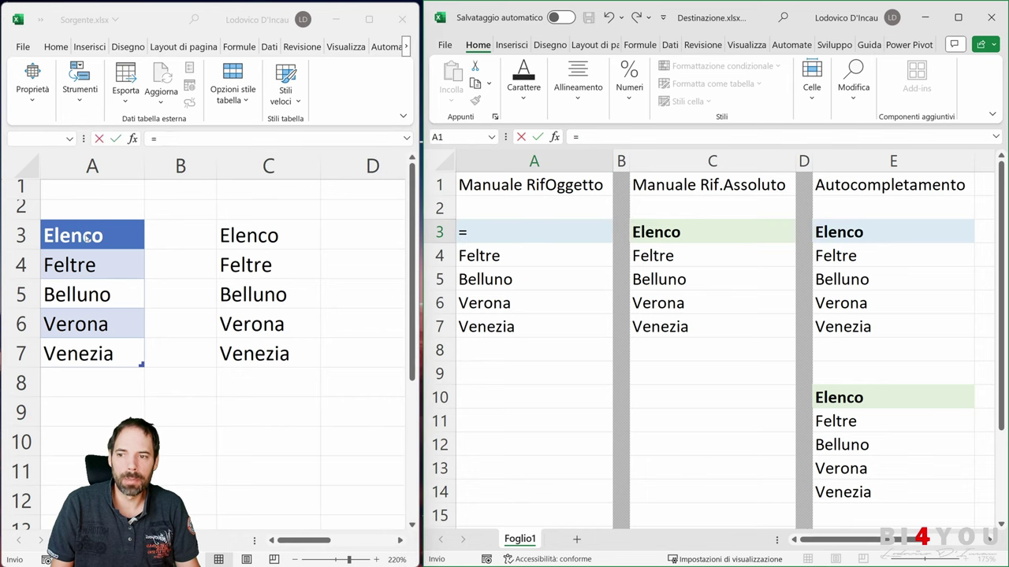
Link Destinazione A3 to the Elenco header of Tabella1 in Sorgente.xlsx and check the formula
click(81, 237)
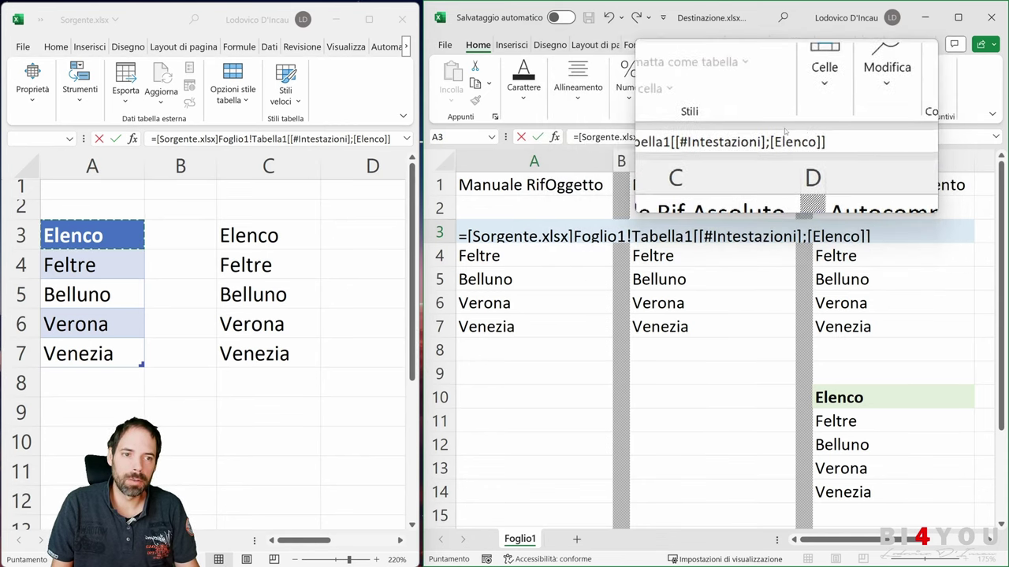
key(Return)
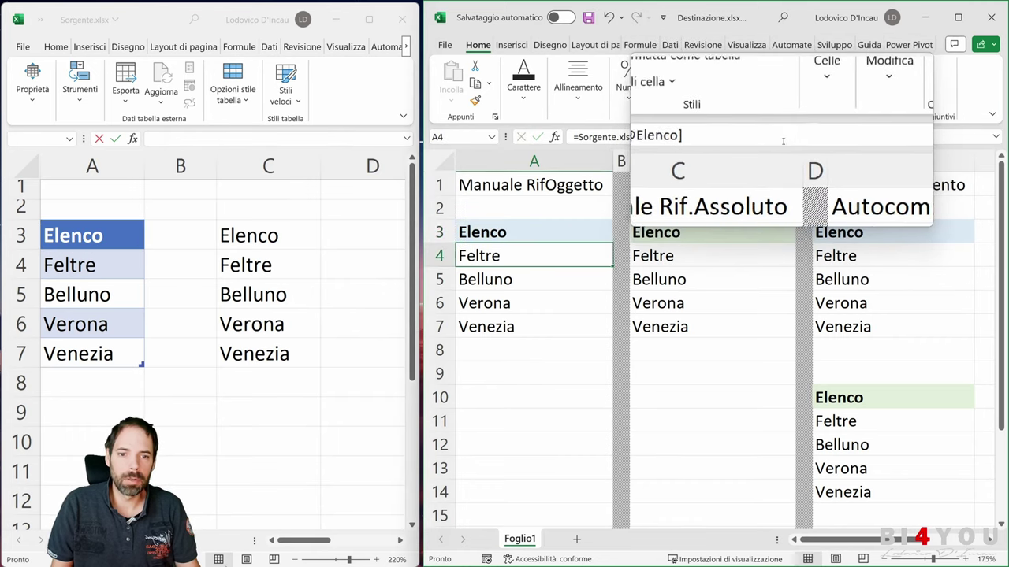
click(483, 235)
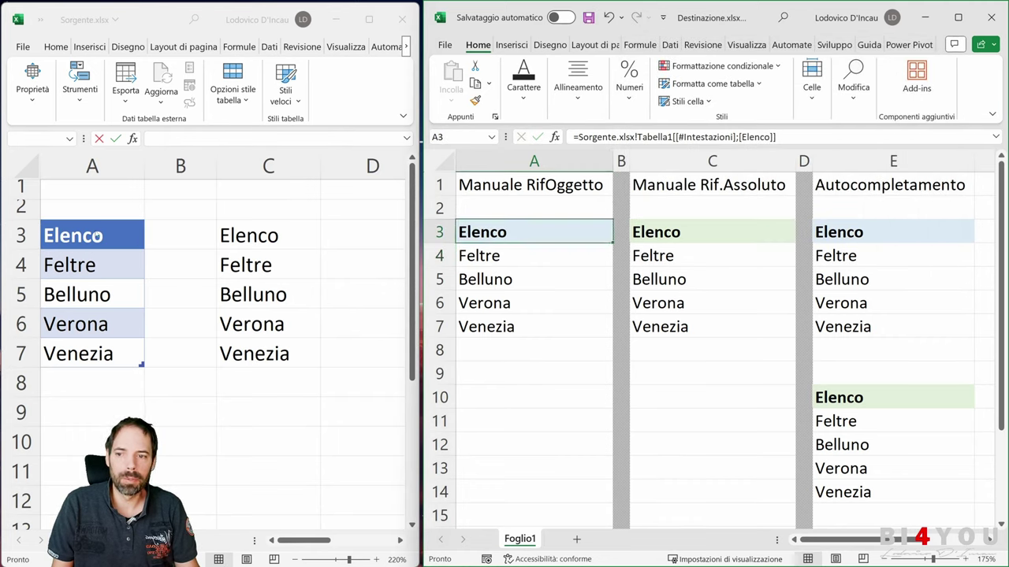
drag(613, 243, 609, 311)
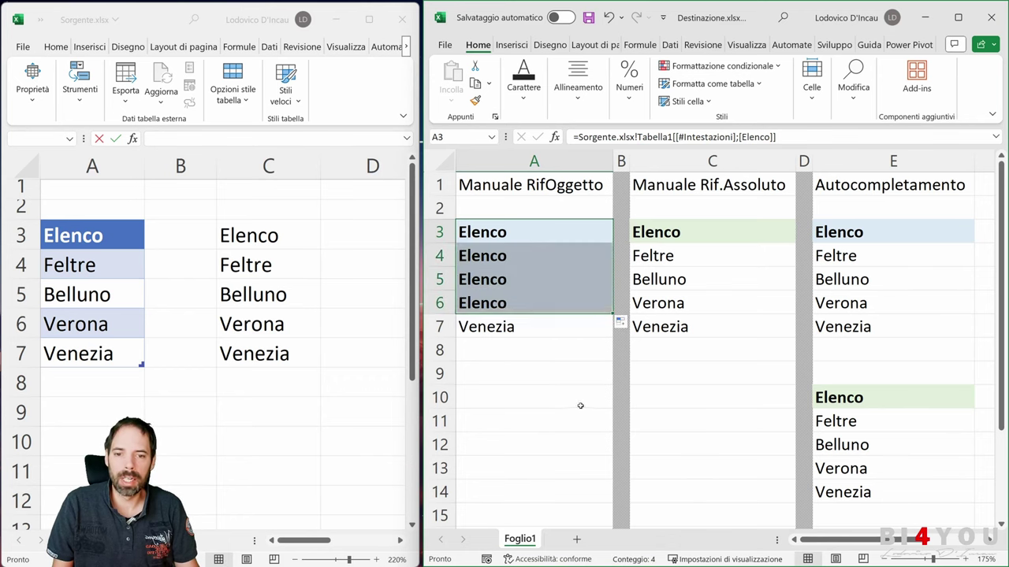
key(ctrl+z)
click(515, 257)
text(=)
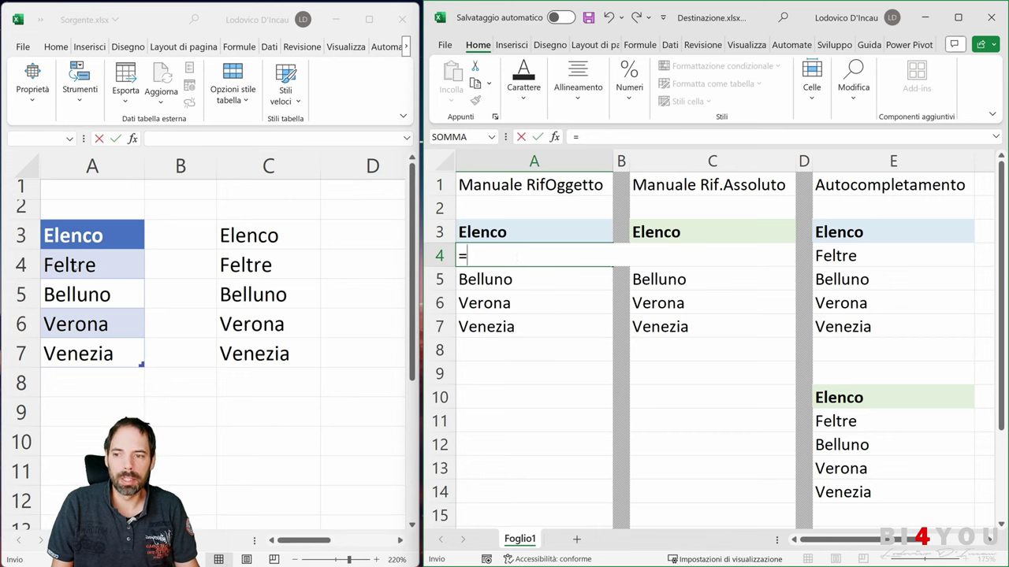
click(71, 268)
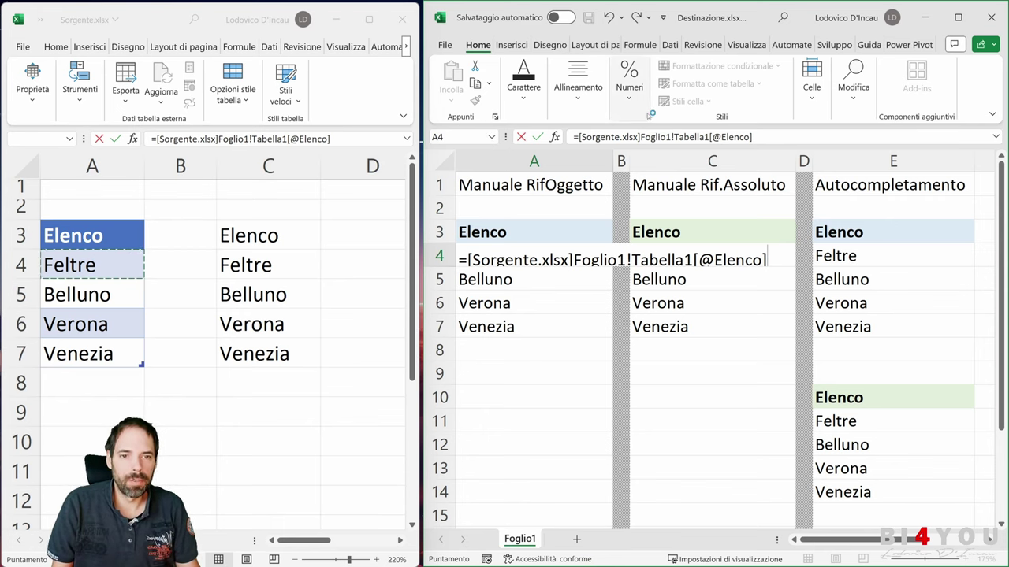
key(super+plus)
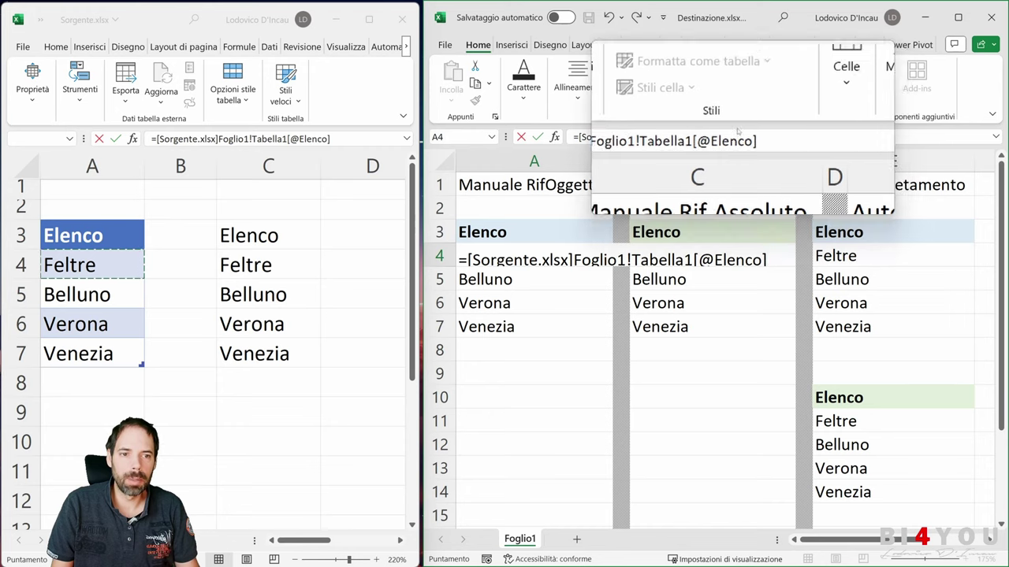
key(super+Escape)
key(Return)
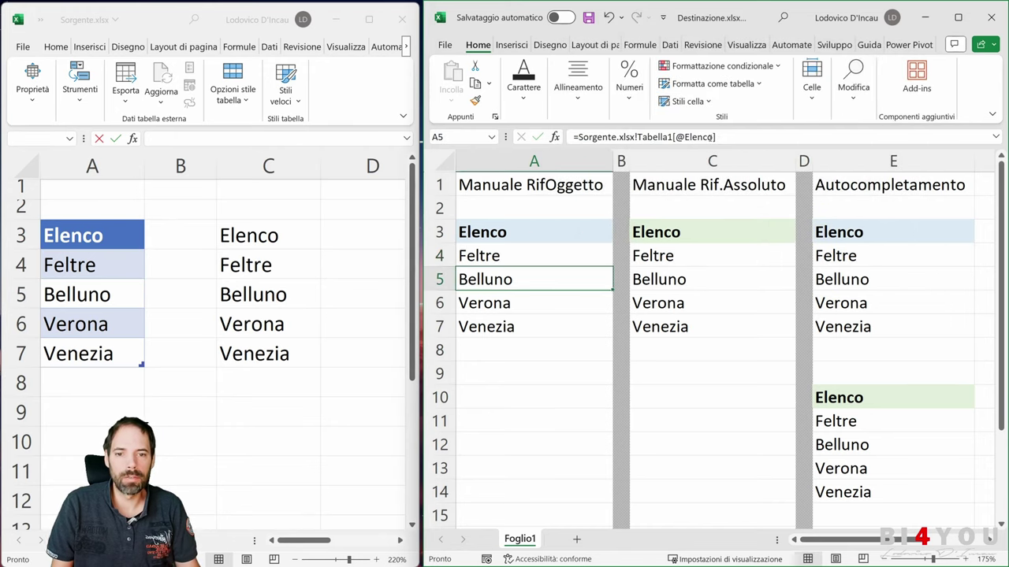
Fill A4's formula down through A11, past Venezia's row
click(544, 263)
drag(612, 267, 596, 334)
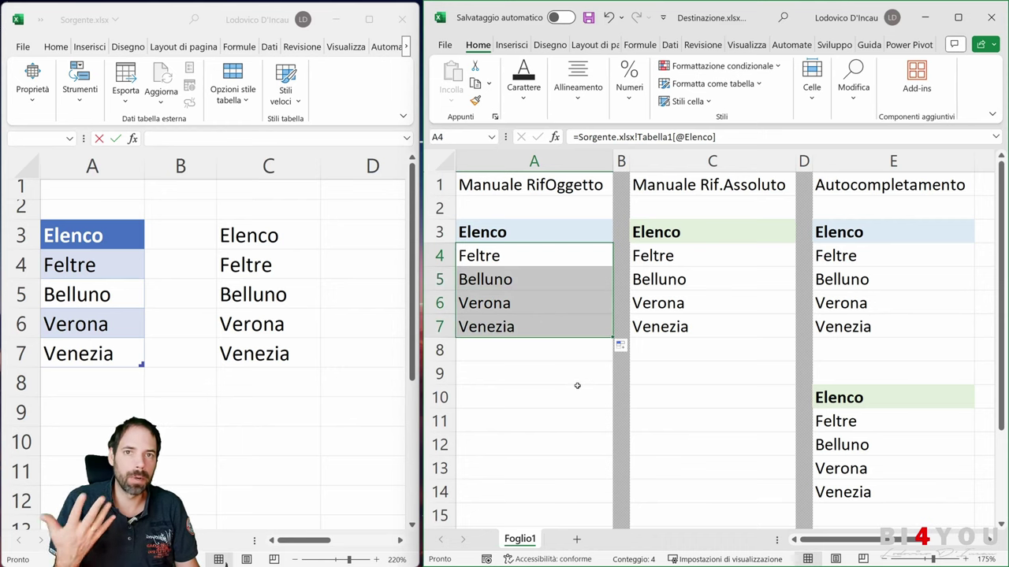
click(560, 328)
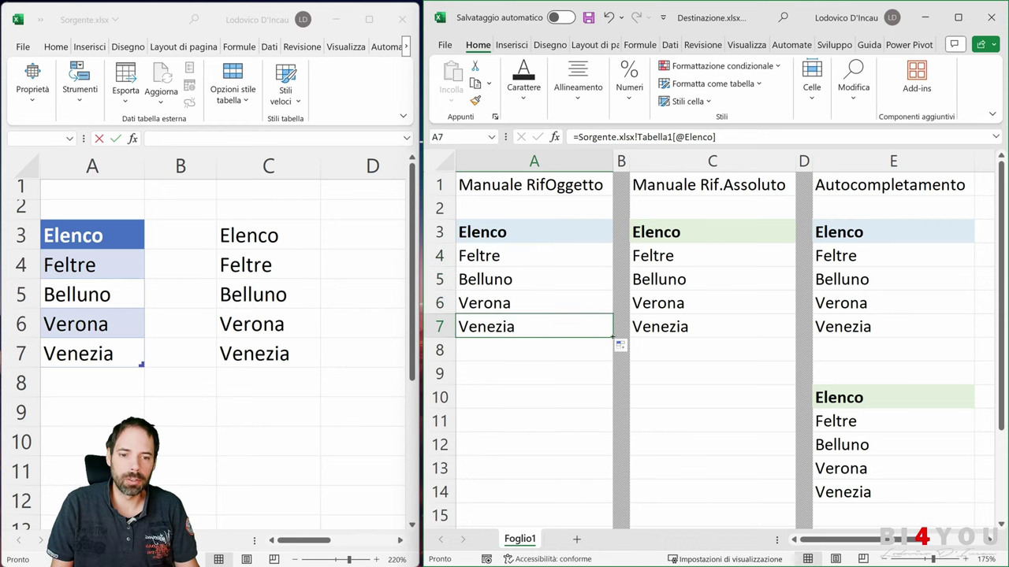
drag(612, 338, 611, 431)
Inspect the #VALORE! cells in Destinazione A8:A11
click(543, 369)
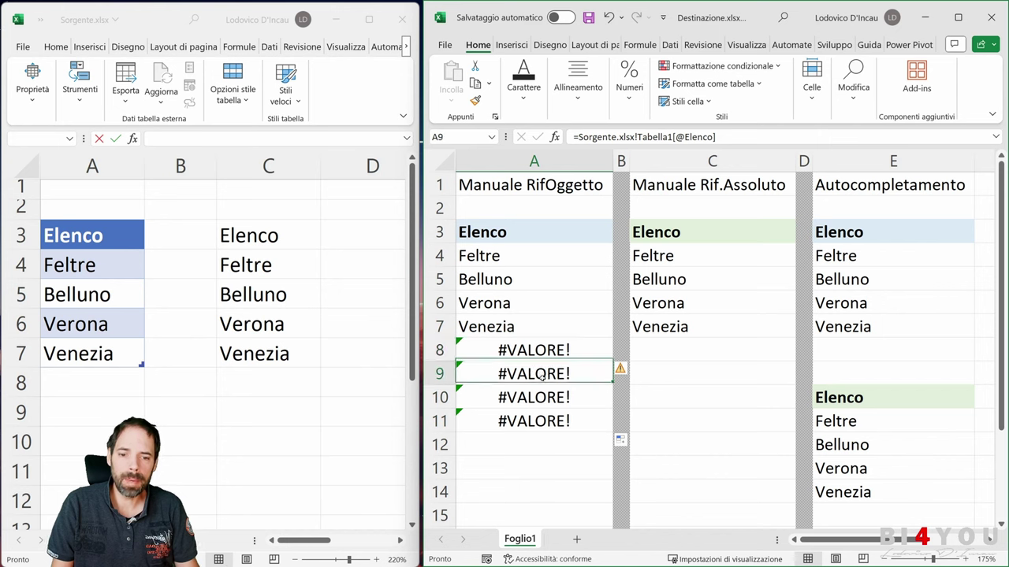
click(536, 398)
click(535, 425)
Add Padova in Sorgente A8, stretch the table to include it, then undo the extension
click(68, 386)
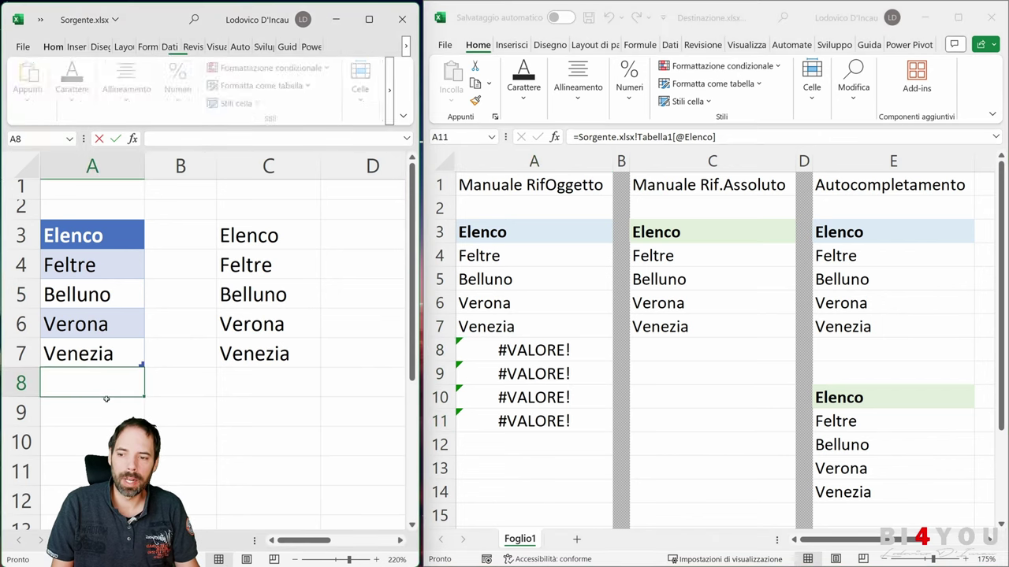
text(Padova)
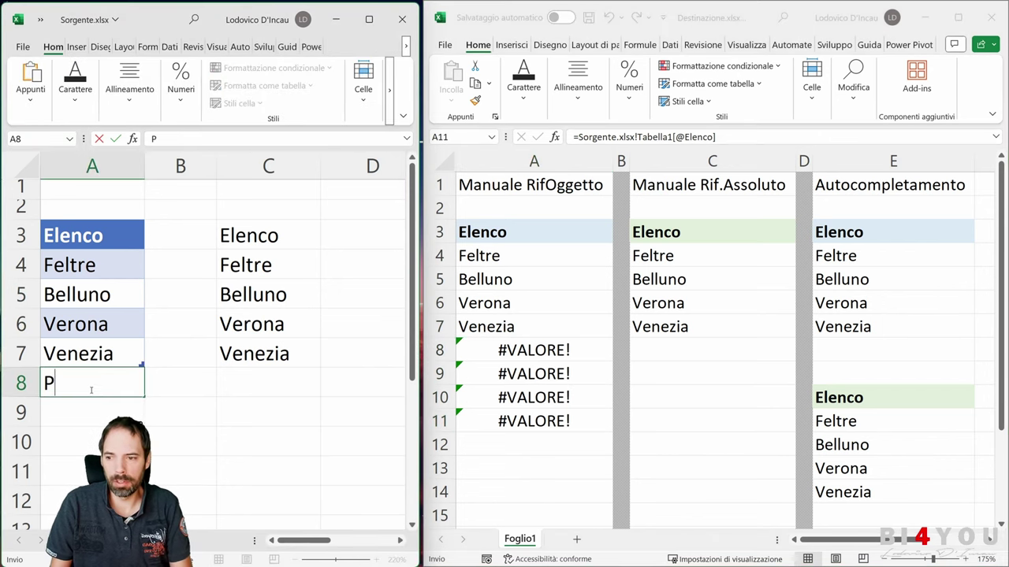
key(Return)
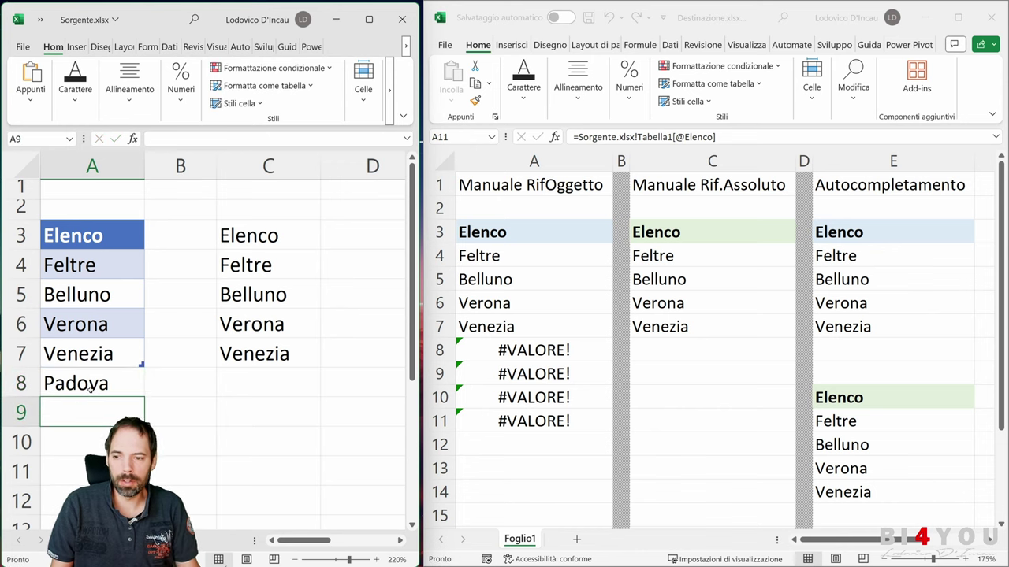
click(90, 382)
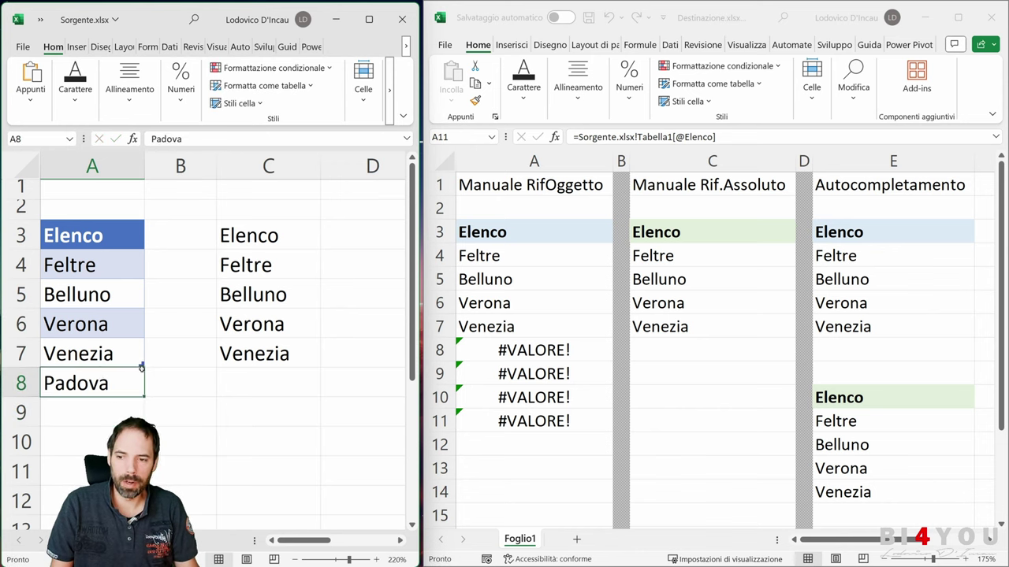
drag(141, 369, 142, 396)
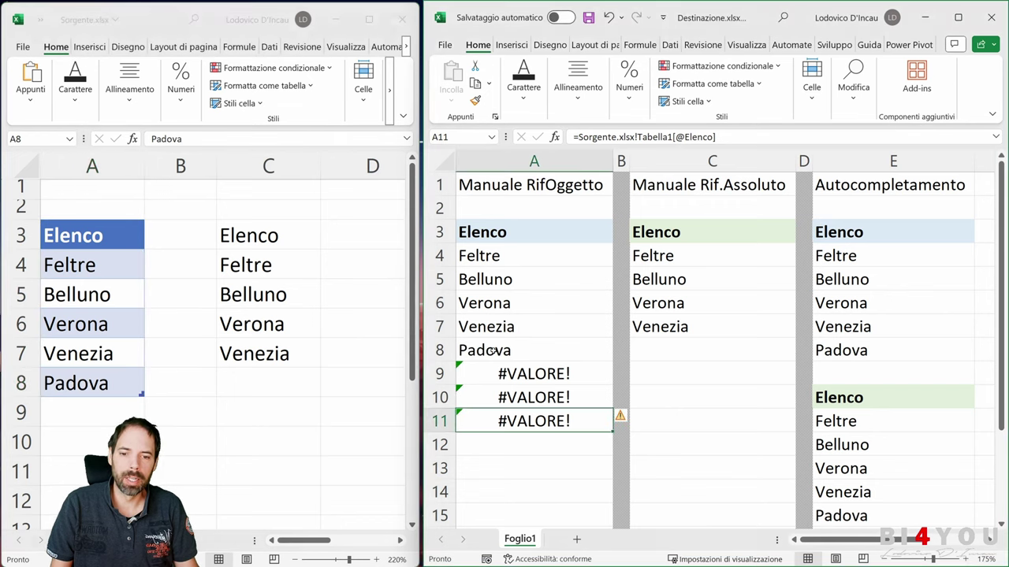
key(ctrl+z)
click(523, 352)
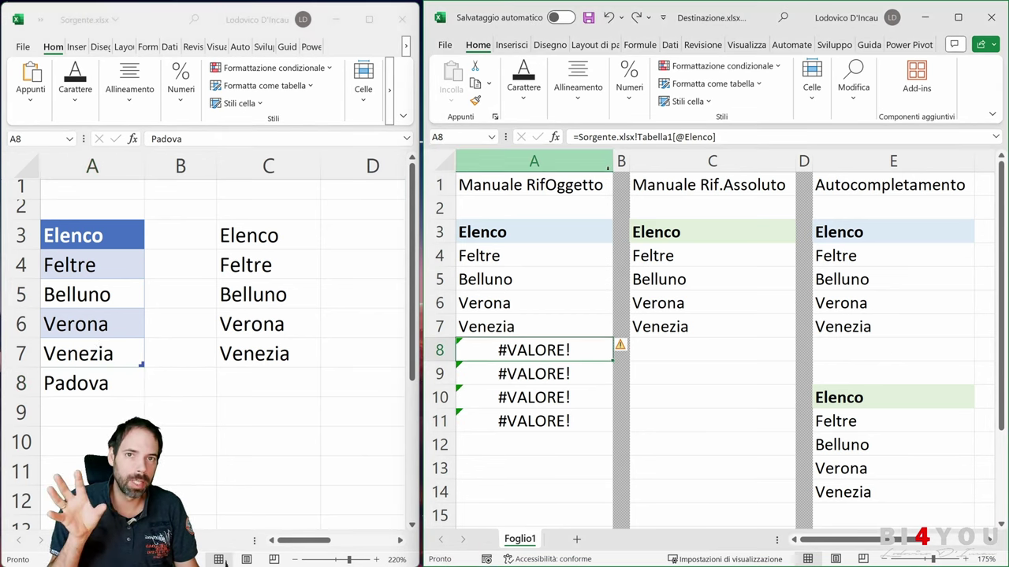
Extend Sorgente's table again to include Padova and check the linked rows in Destinazione
click(118, 383)
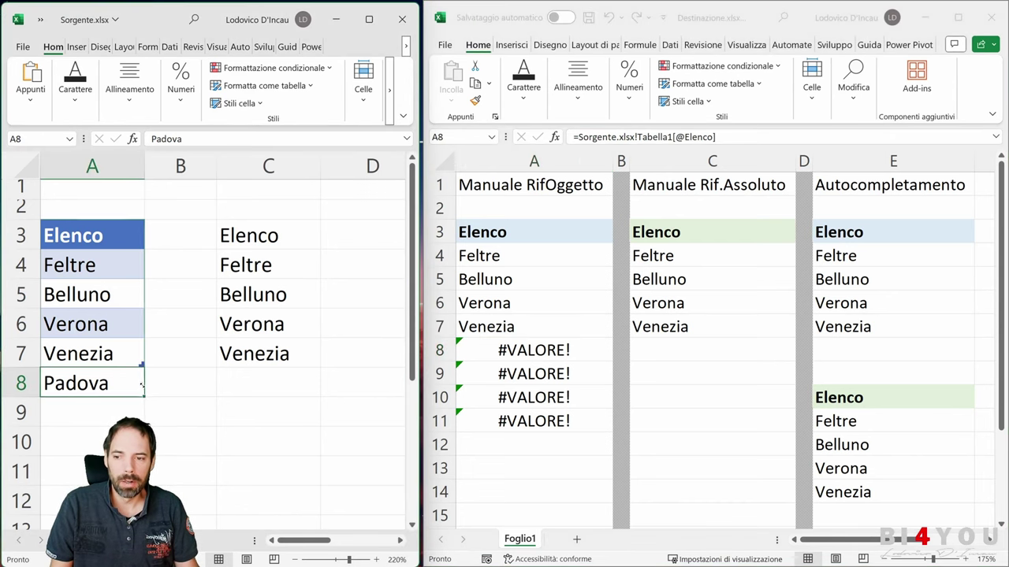
drag(141, 385, 141, 386)
click(479, 356)
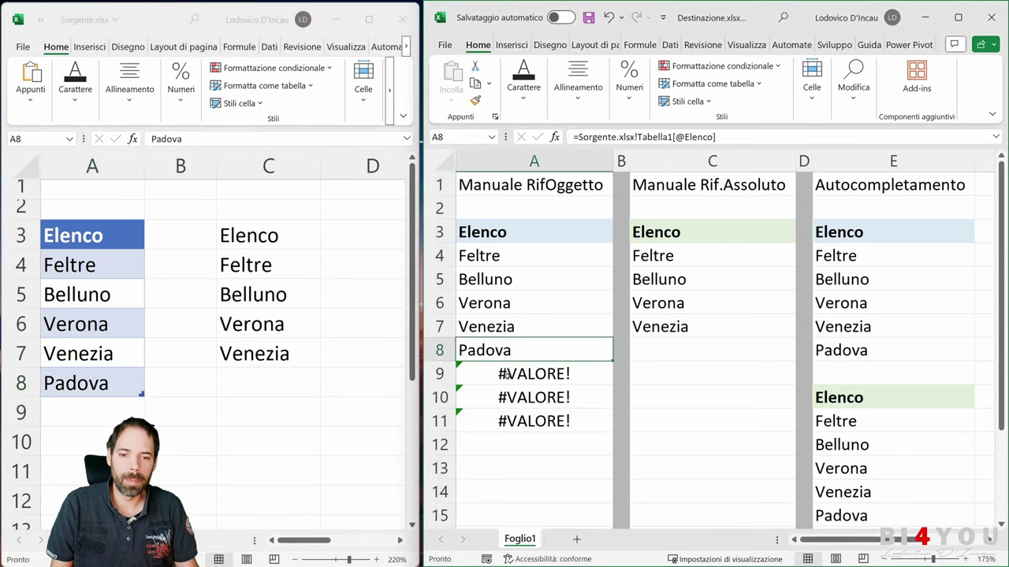
click(506, 398)
click(509, 372)
click(509, 351)
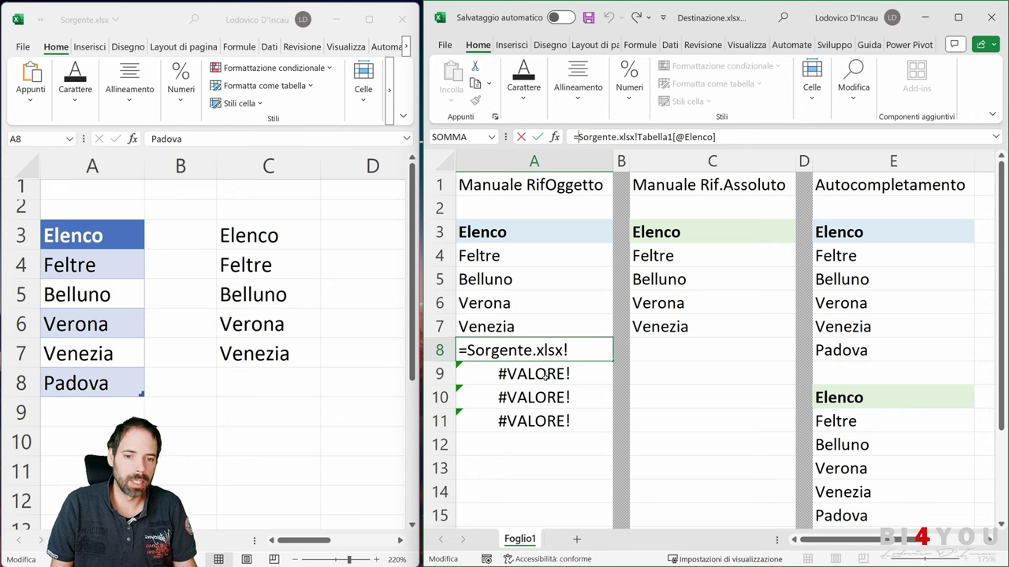
Check the row 8 formula, then undo to remove Padova from the source list
click(539, 377)
key(Escape)
click(533, 375)
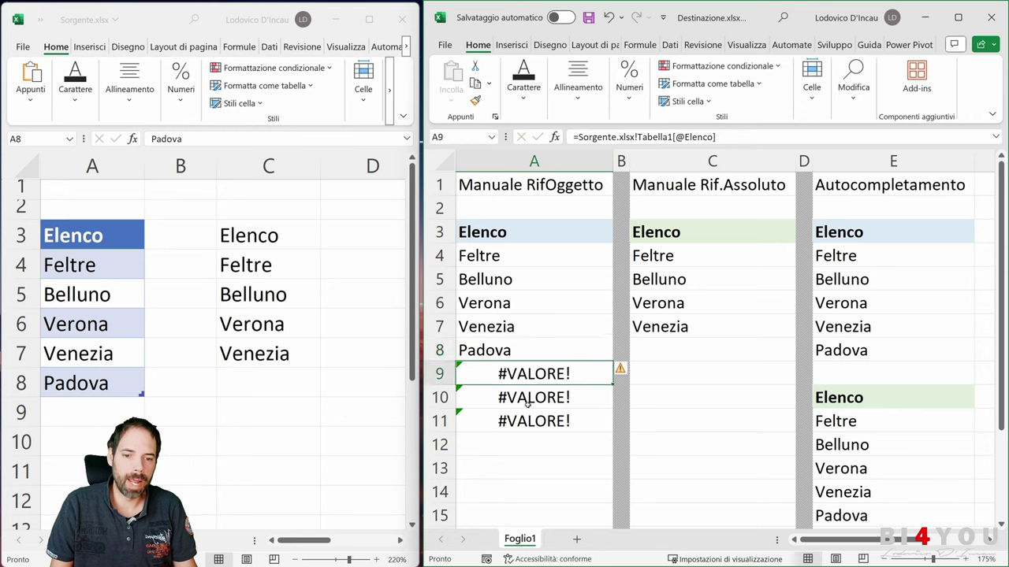
click(526, 426)
click(520, 370)
key(ctrl+z)
key(ctrl+z)
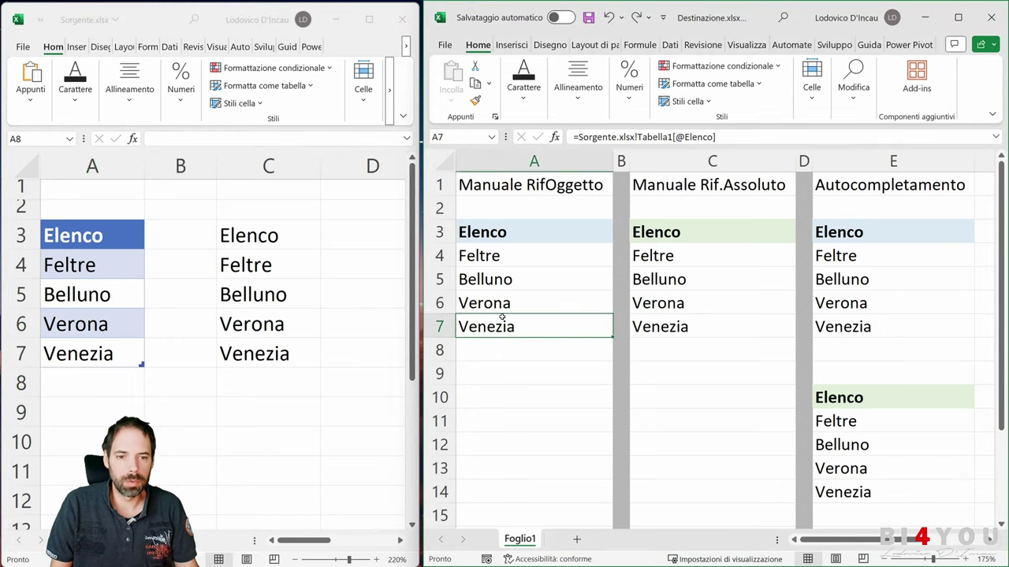
Link Destinazione C3 to Sorgente's cell A3 as =[Sorgente.xlsx]Foglio1!$A3, locking only the column
click(665, 256)
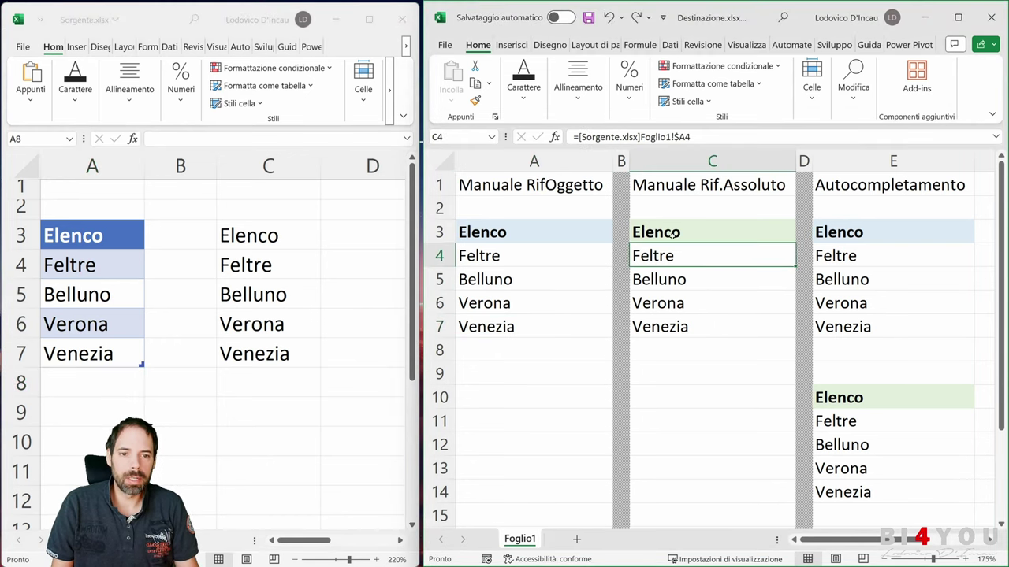
click(671, 233)
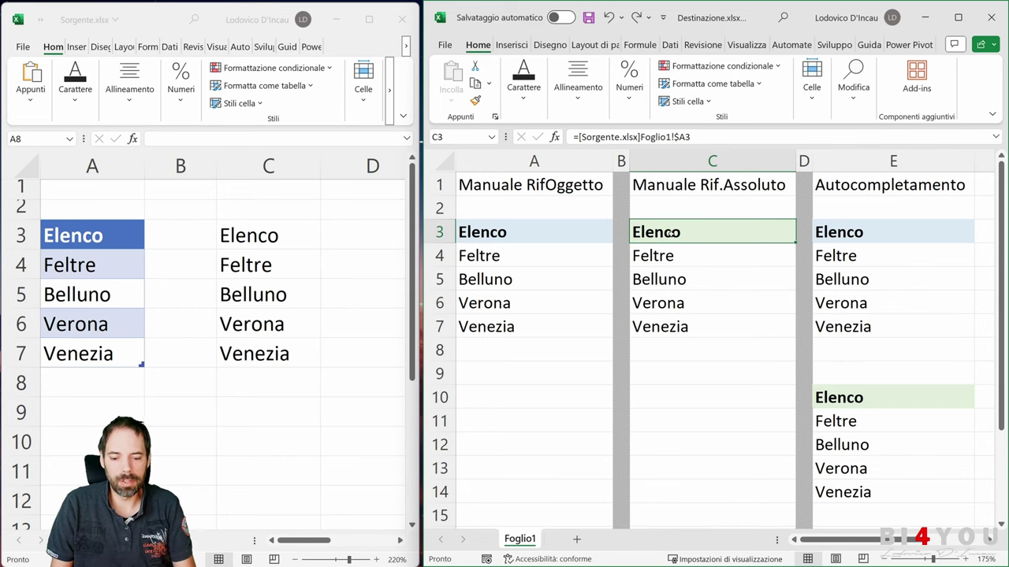
text(=)
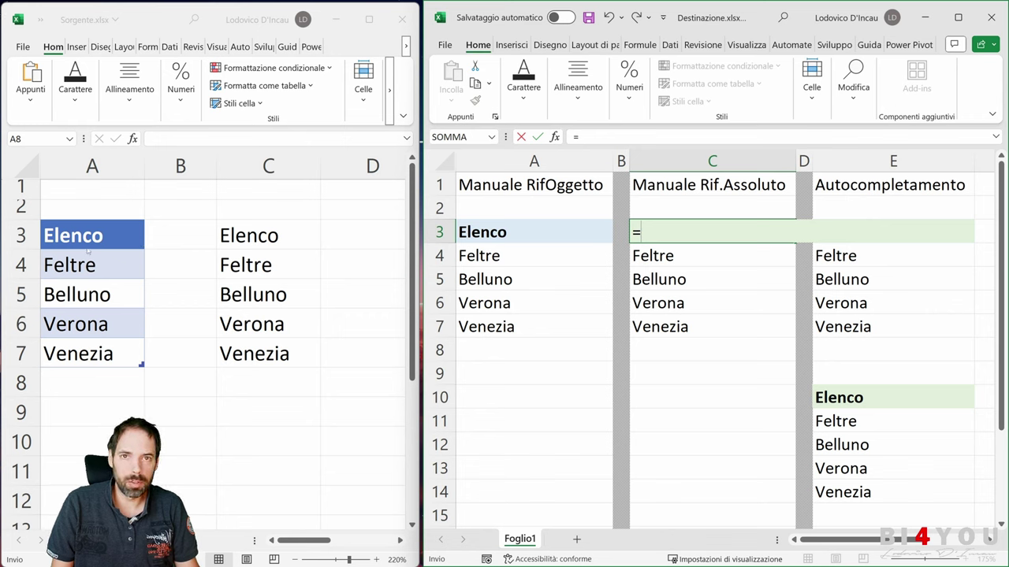
click(181, 234)
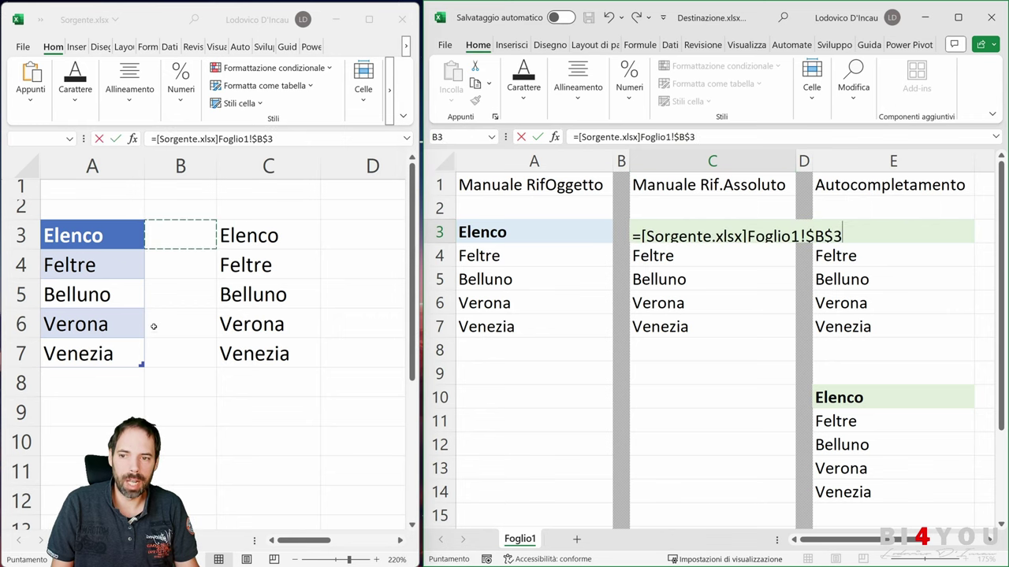
click(686, 138)
key(BackSpace)
text(A)
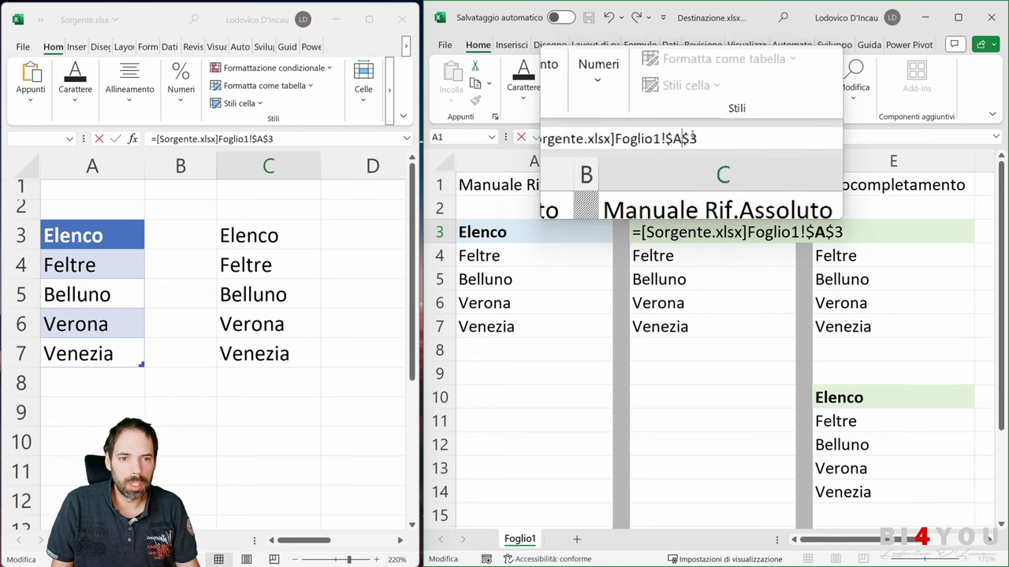
key(Return)
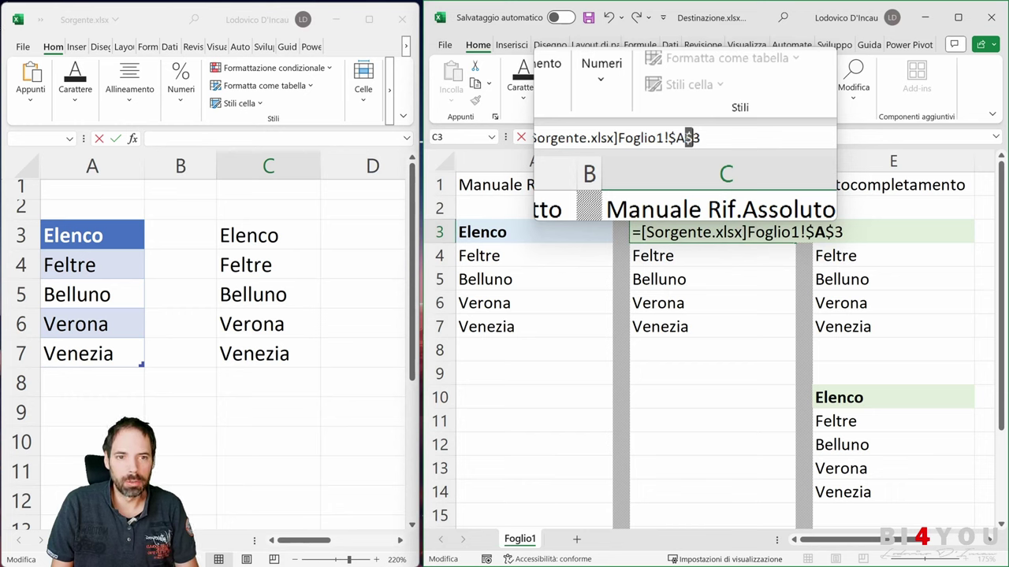
key(BackSpace)
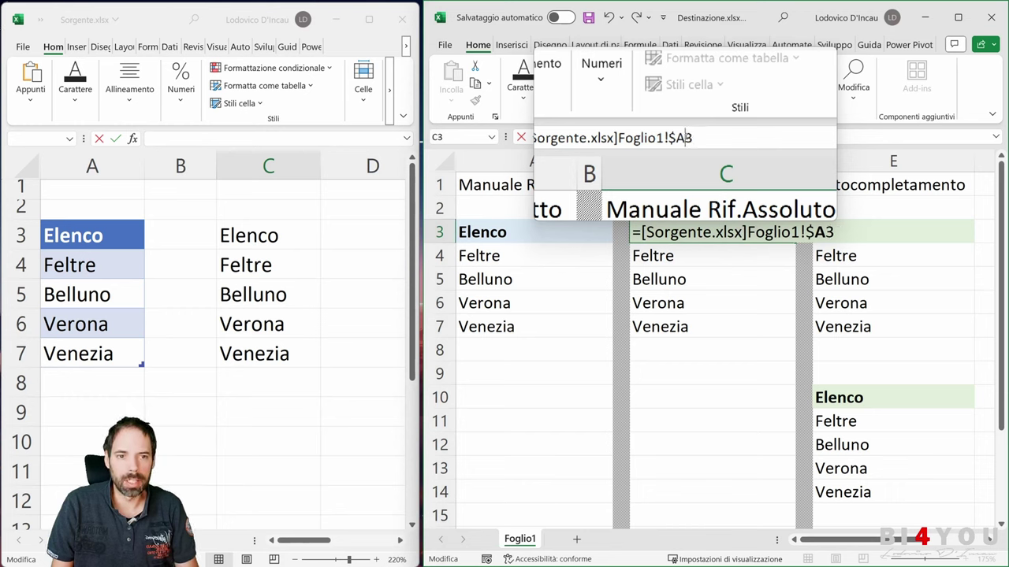
key(Return)
key(Up)
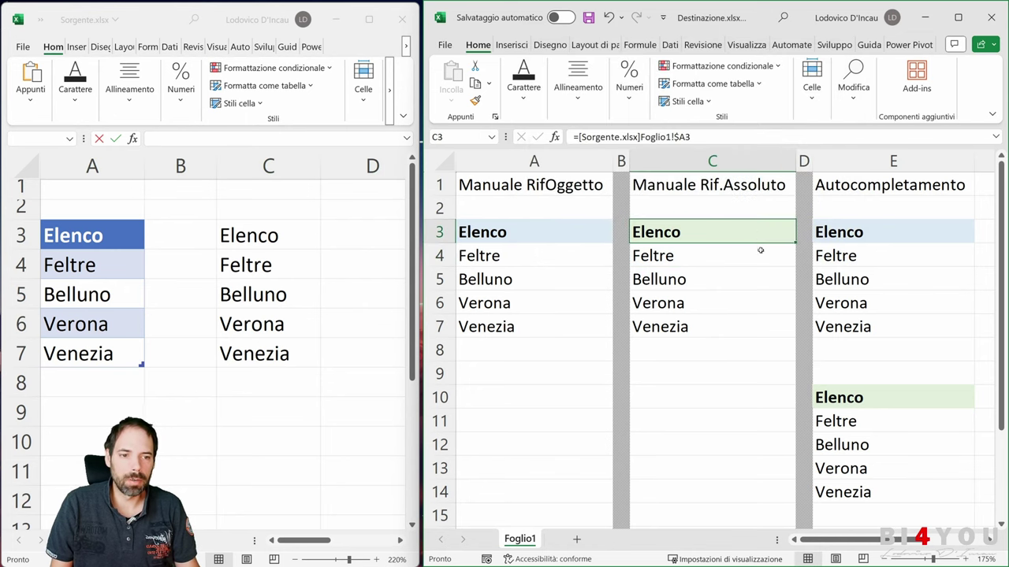
Copy C3's link down to C7 and add Padova in Sorgente A8
drag(796, 246, 777, 363)
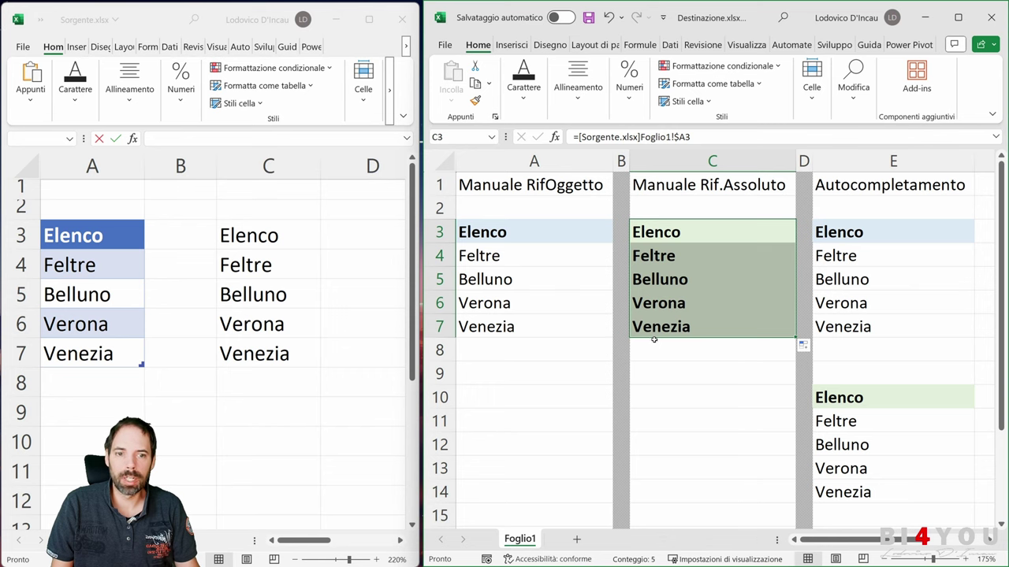
click(106, 382)
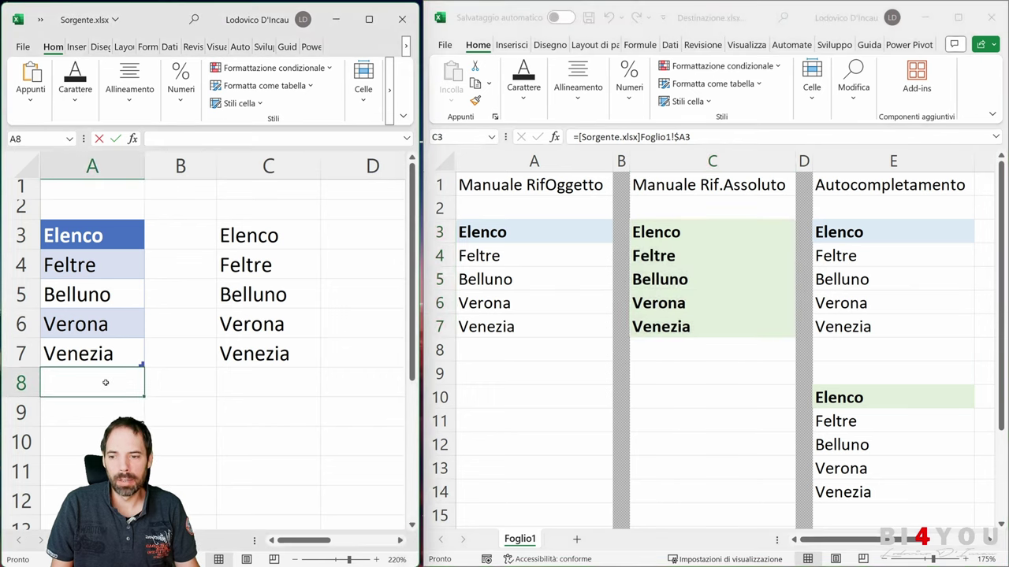
text(Padova)
key(Return)
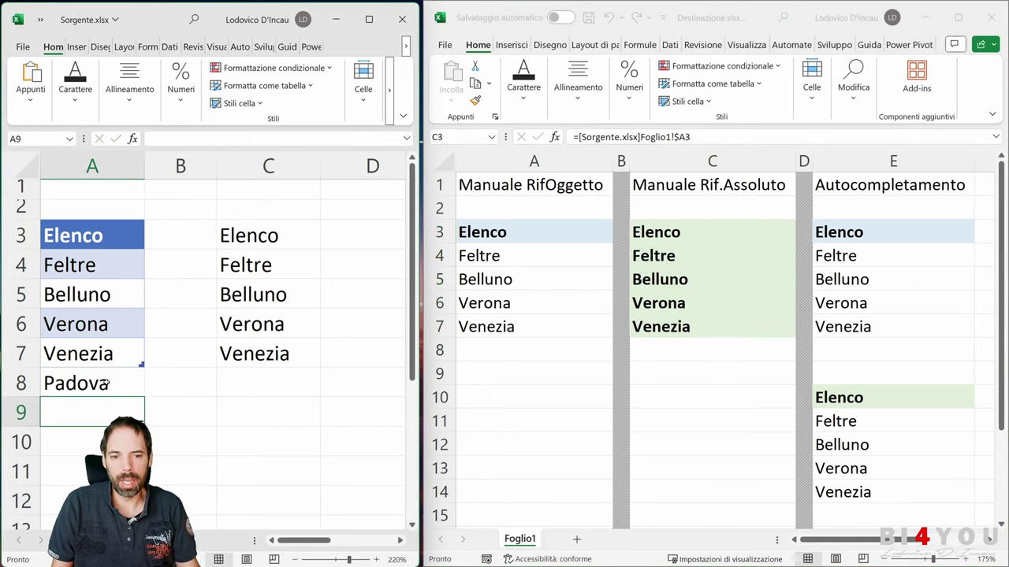
Extend the column C links down to C12 and inspect the C8 and C9 formulas showing 0
click(755, 331)
drag(796, 338, 784, 449)
click(674, 361)
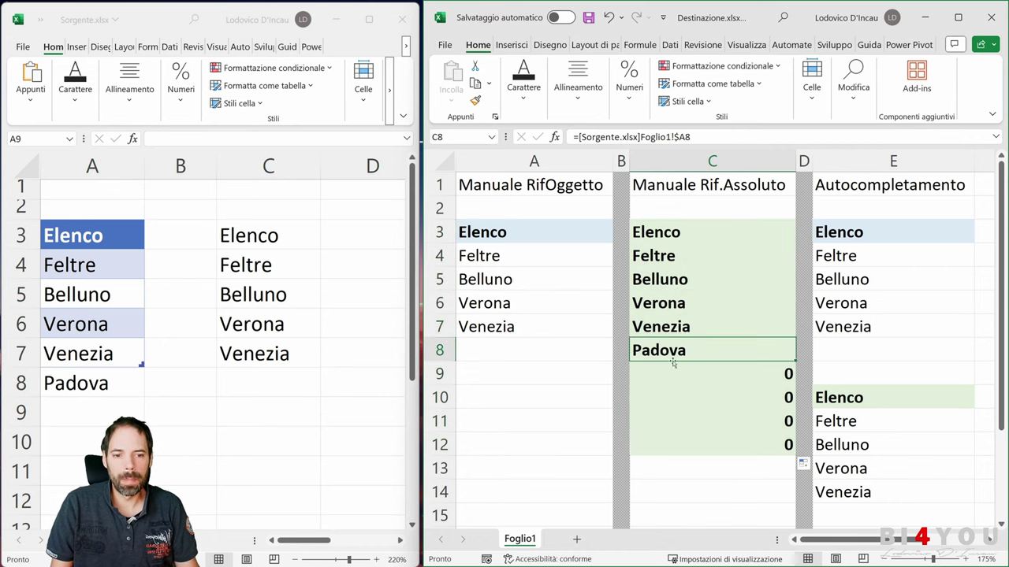
click(762, 379)
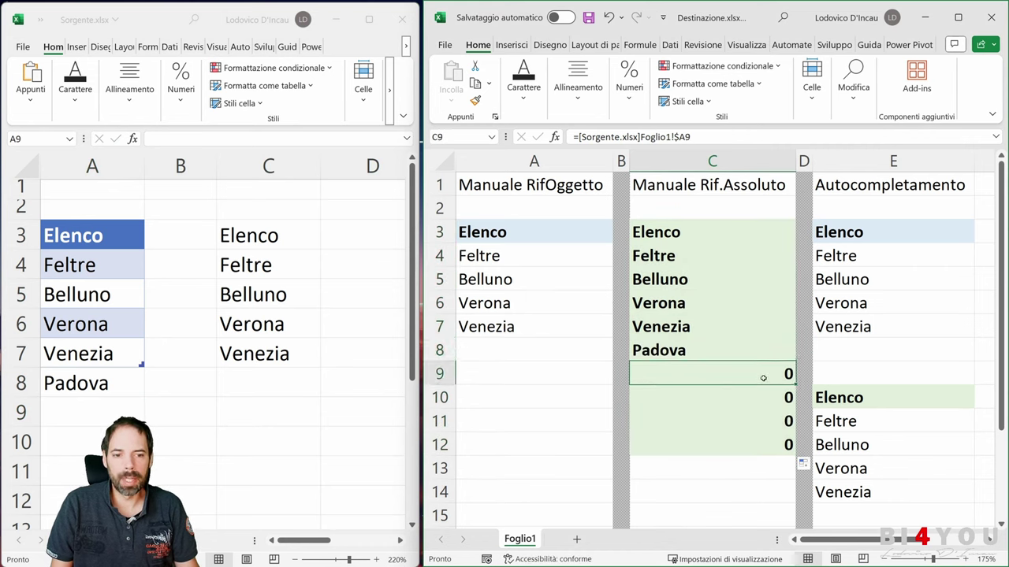
click(576, 138)
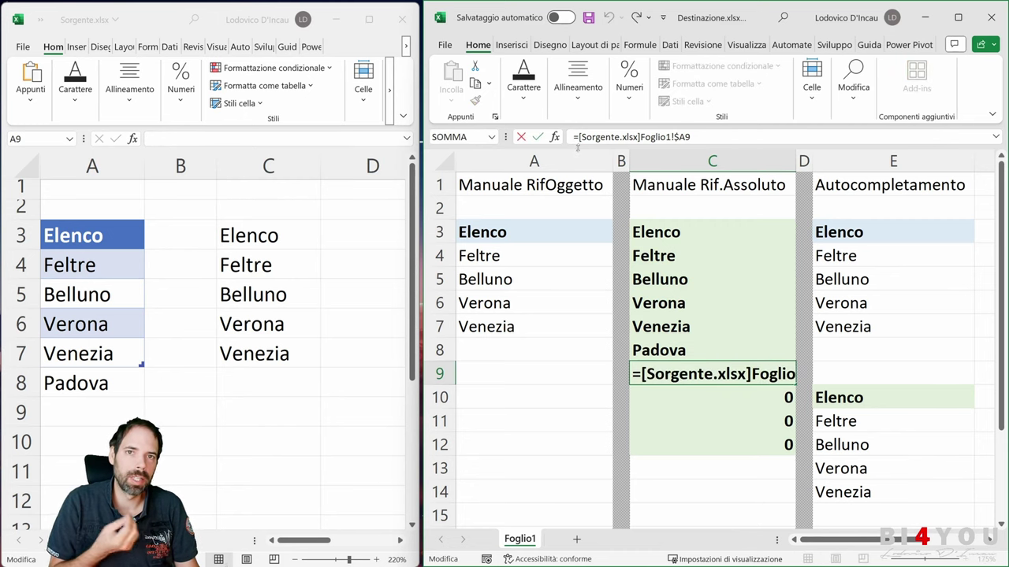
Wrap C9's link in SE(ref="";"";ref) so empty source cells show blank instead of 0
click(578, 145)
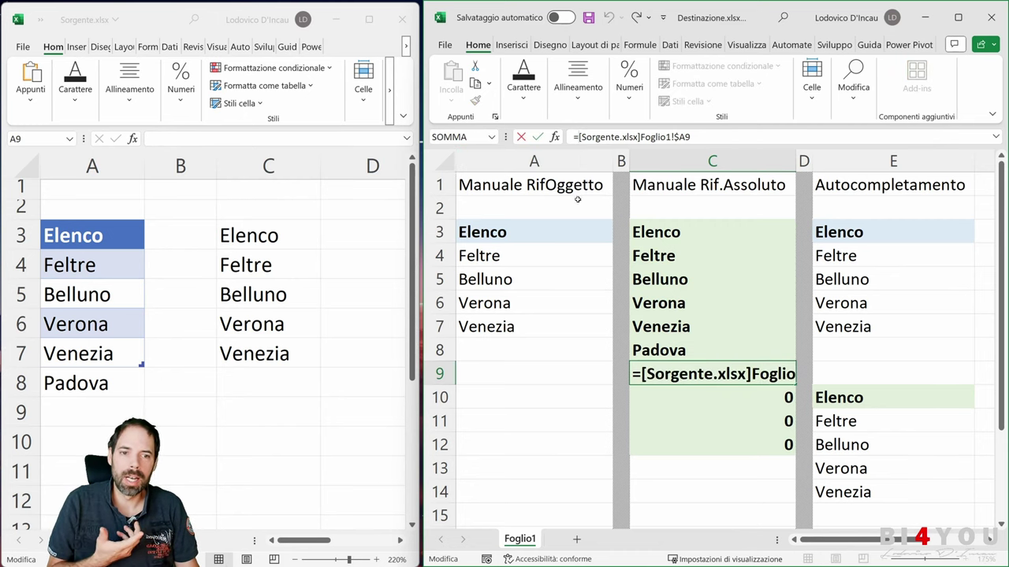
drag(704, 137, 671, 137)
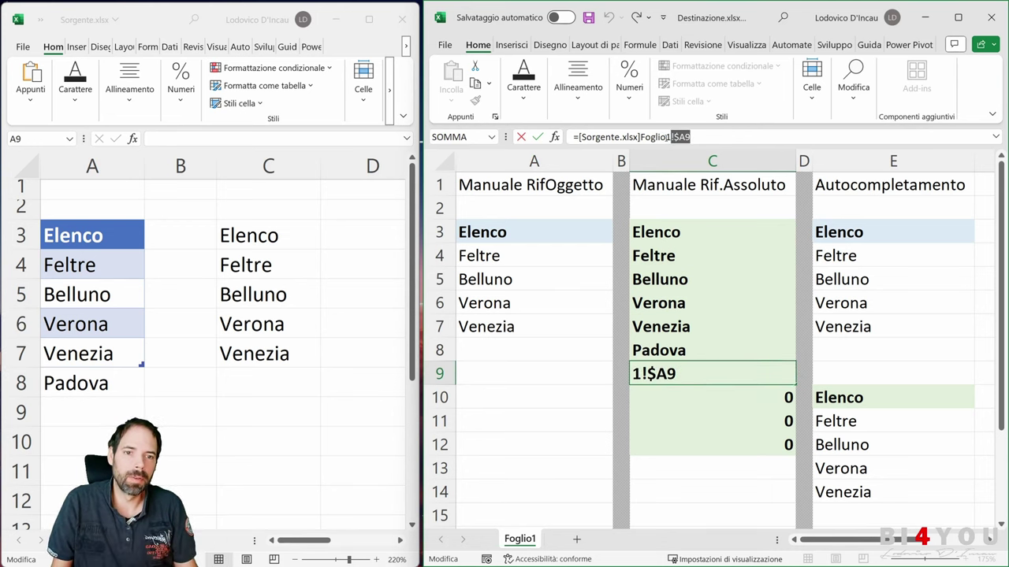
triple_click(599, 137)
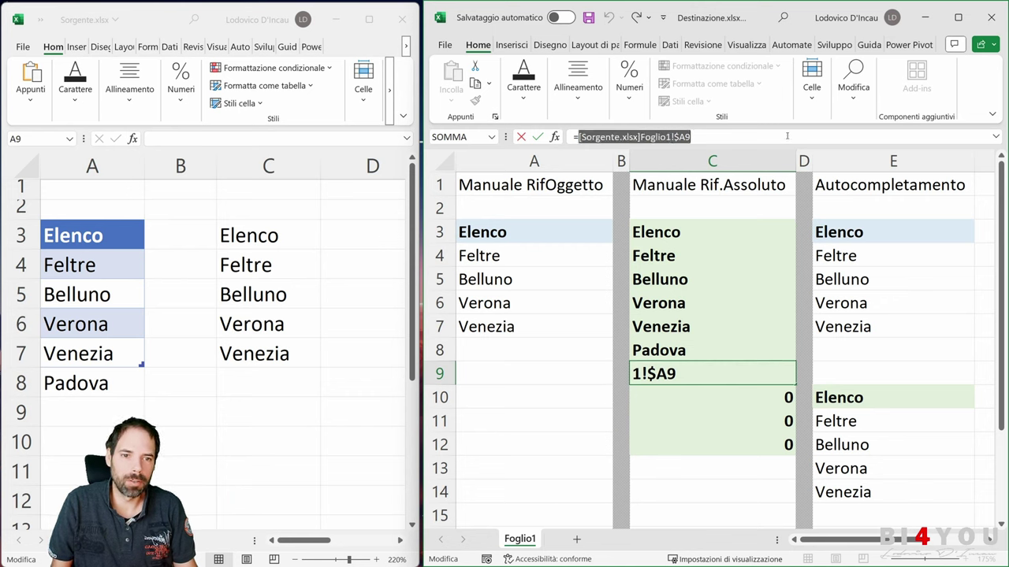
click(575, 137)
text(se()
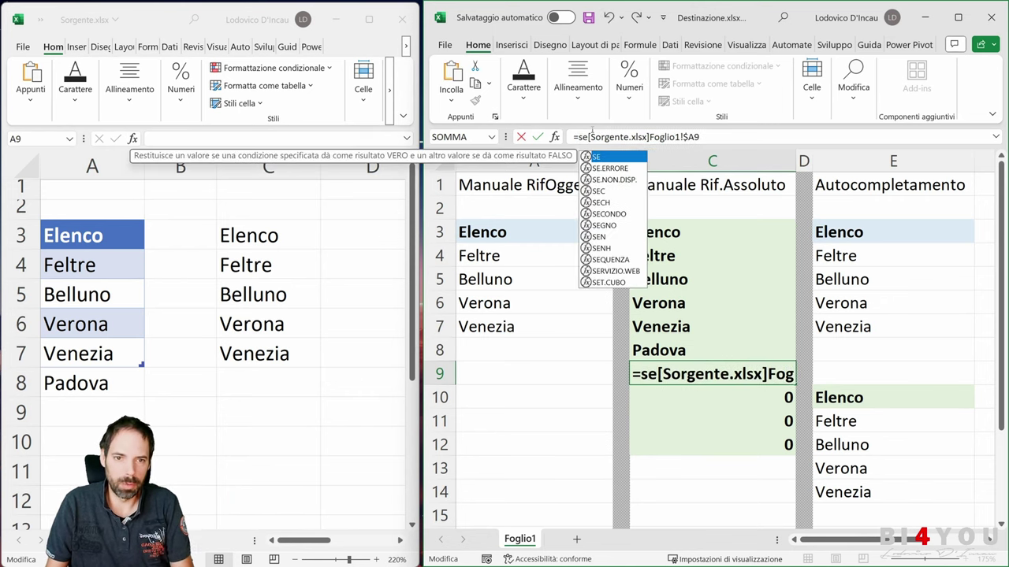
key(ctrl+v)
text(="")
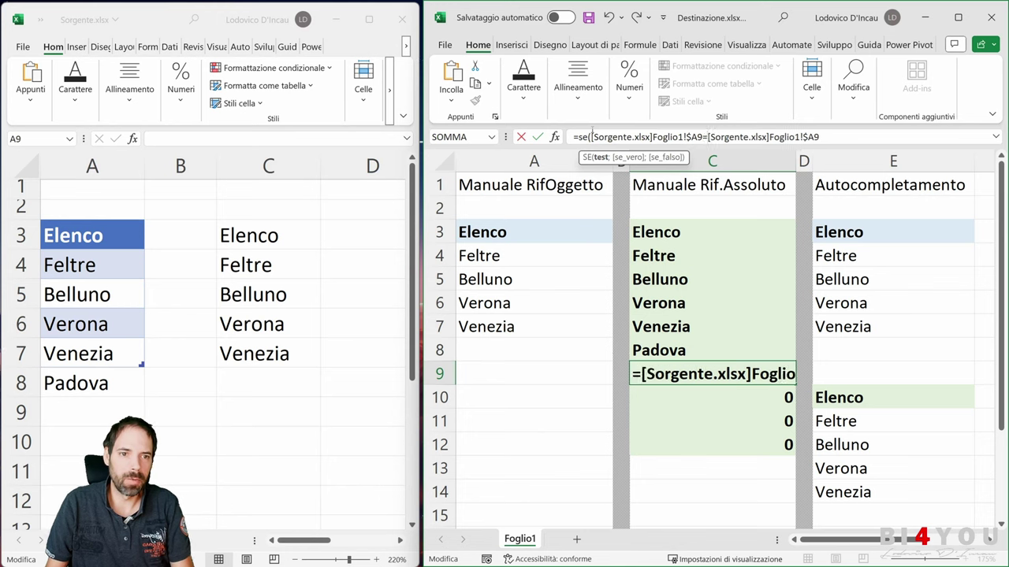
text(;"";)
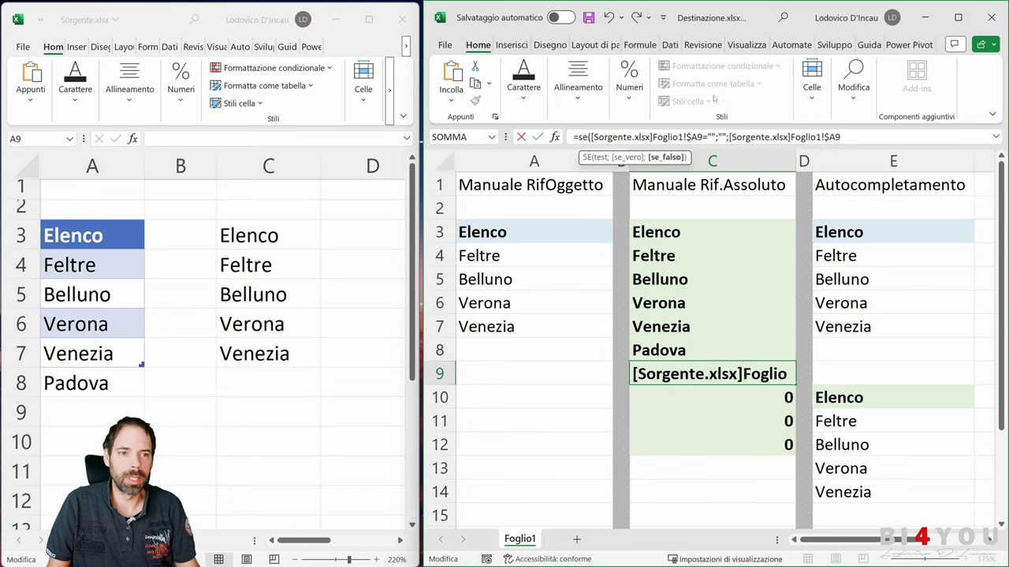
click(869, 139)
text())
key(Return)
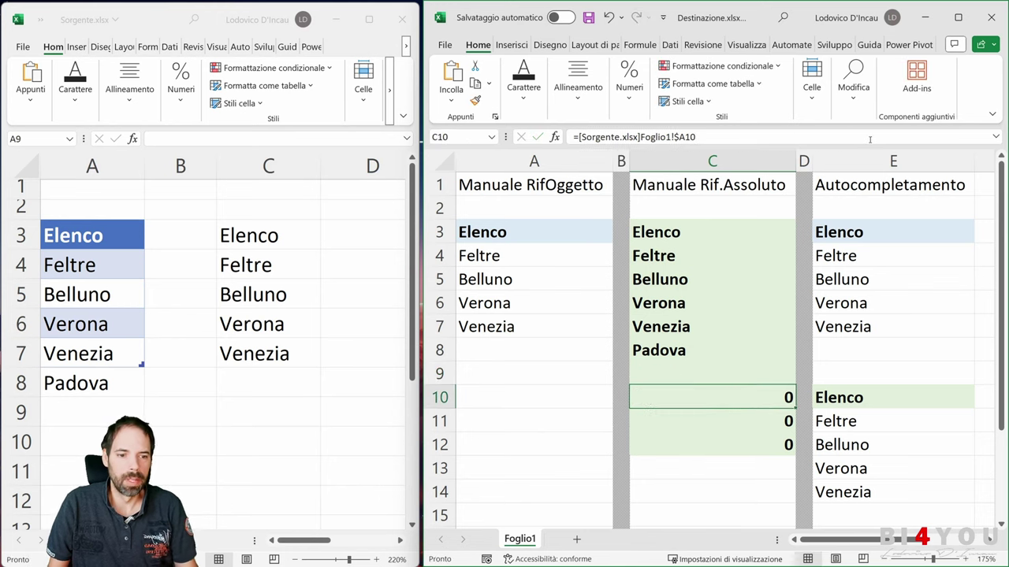
Fill the SE formula through column C and check the blank result in C10
click(781, 374)
mouse_move(795, 384)
mouse_down()
mouse_move(779, 450)
mouse_move(793, 279)
mouse_move(786, 230)
mouse_up()
click(720, 410)
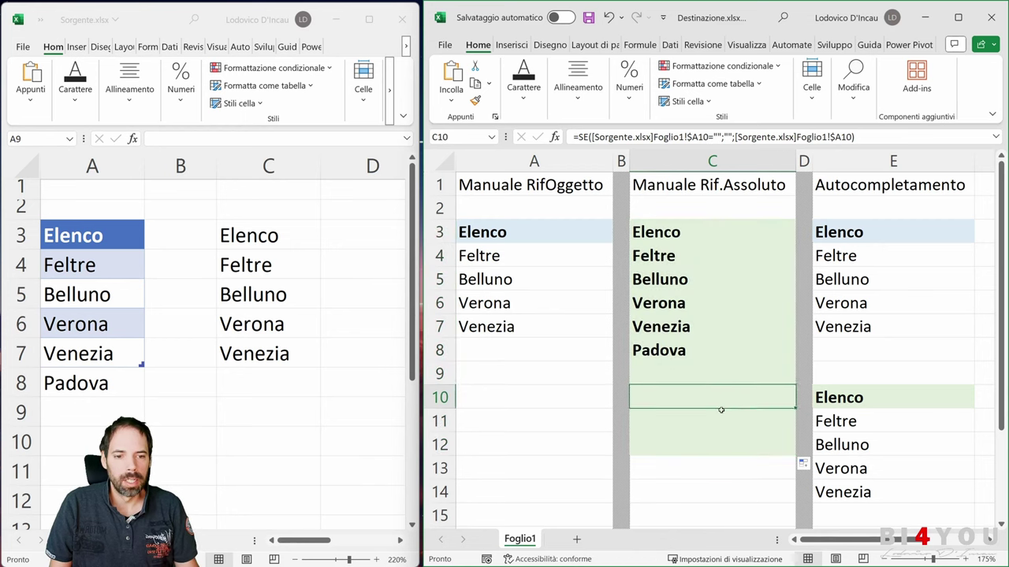
click(652, 378)
Add Roma in Sorgente A9 and inspect the linked formulas in column C
click(77, 412)
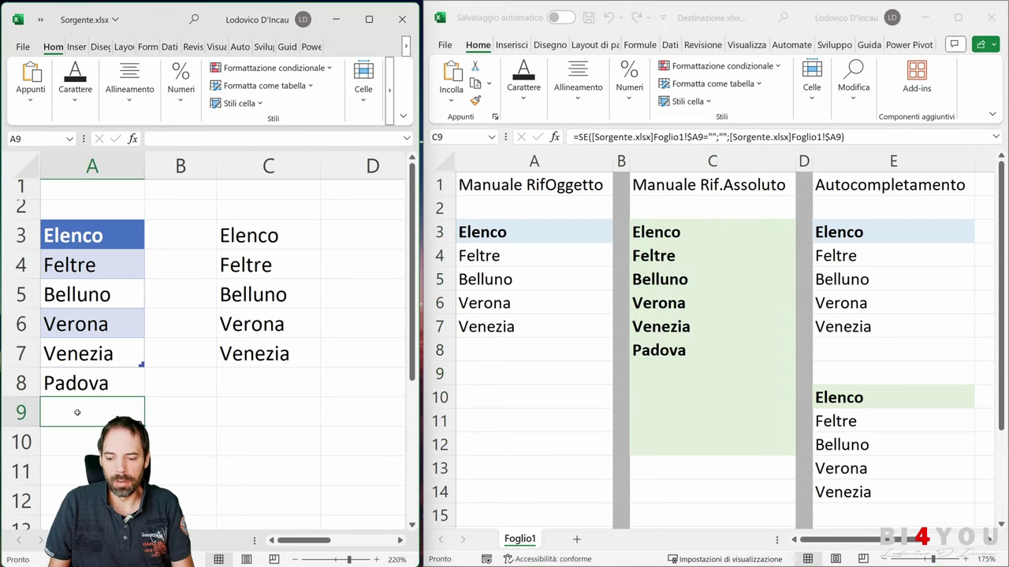
text(Roma)
key(Return)
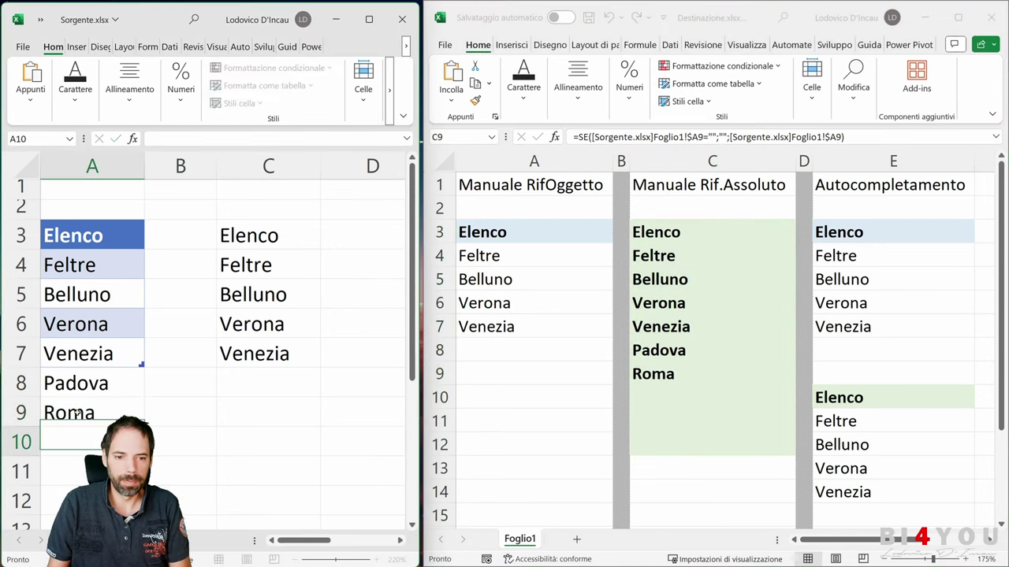
click(702, 408)
click(702, 422)
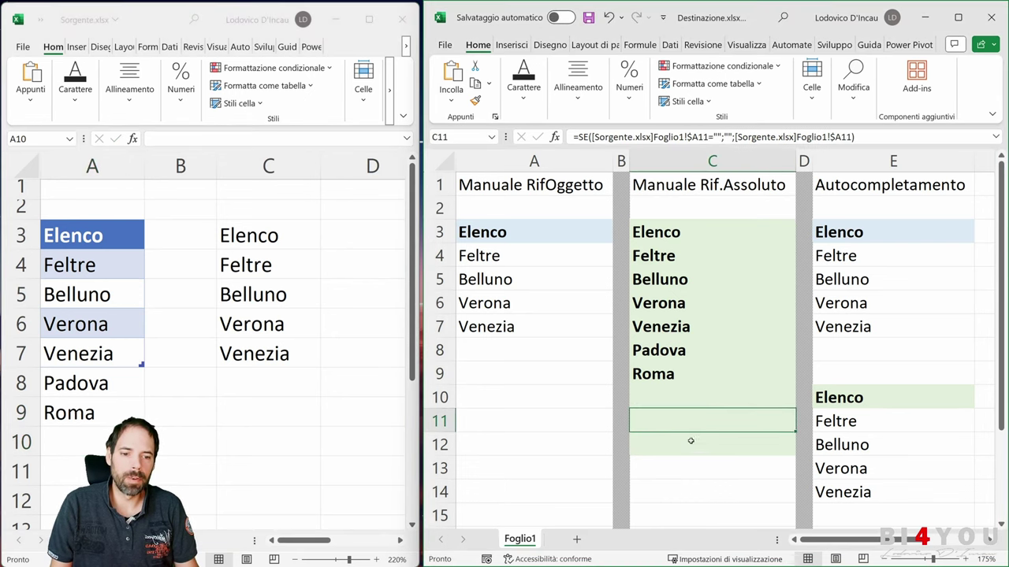
click(702, 444)
click(685, 409)
click(685, 351)
click(696, 282)
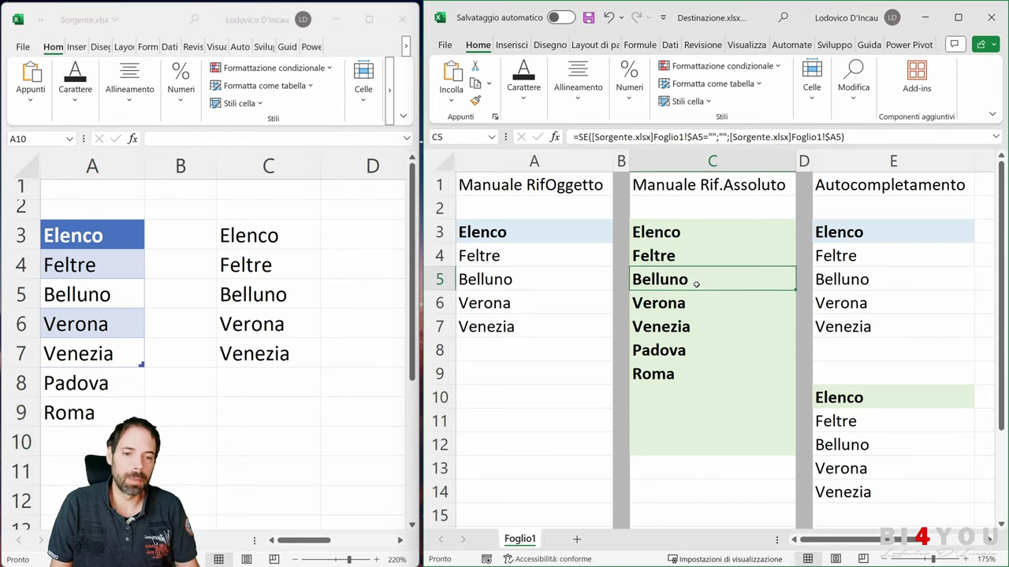
Undo the Roma entry, the Padova entry and the column C bolding
key(ctrl+z)
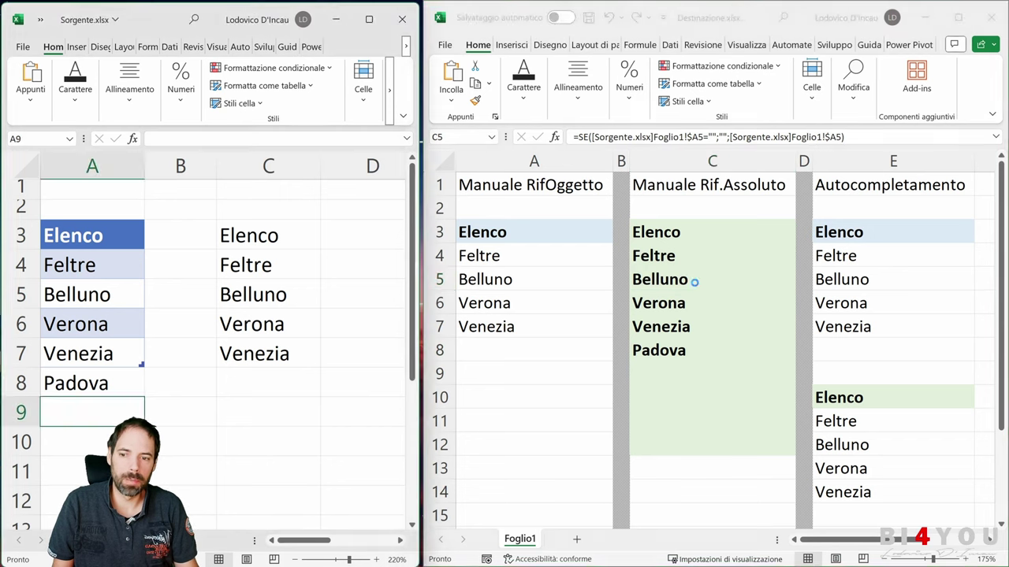
key(ctrl+z)
key(ctrl+z)
key(ctrl+z)
key(ctrl+z)
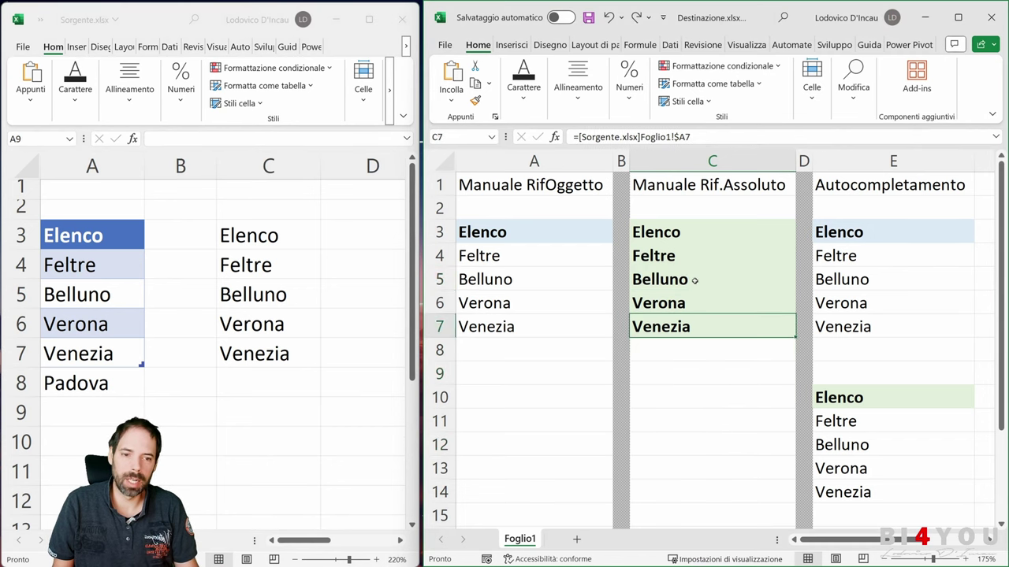
key(ctrl+z)
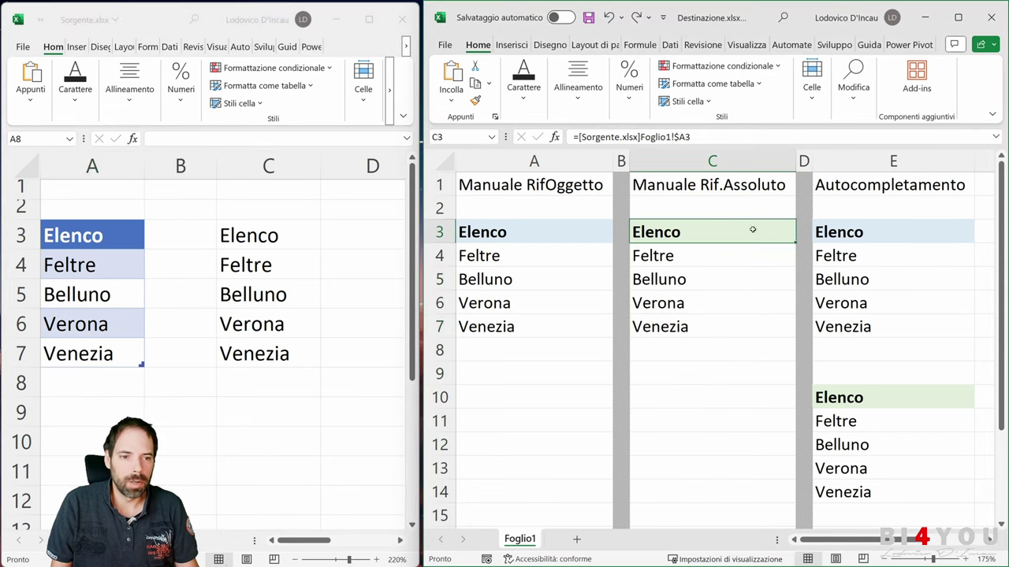
click(842, 231)
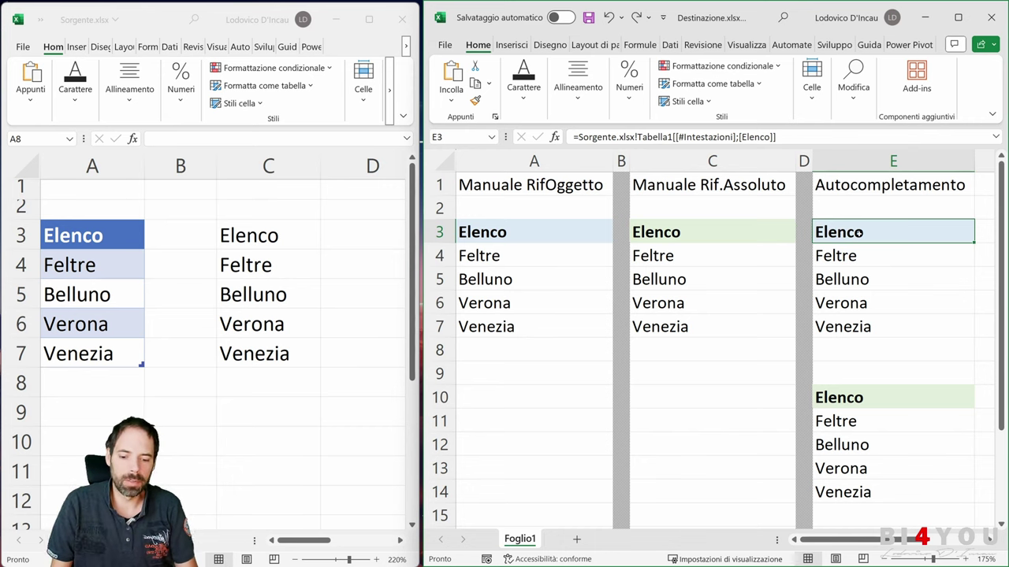
text(=)
click(80, 228)
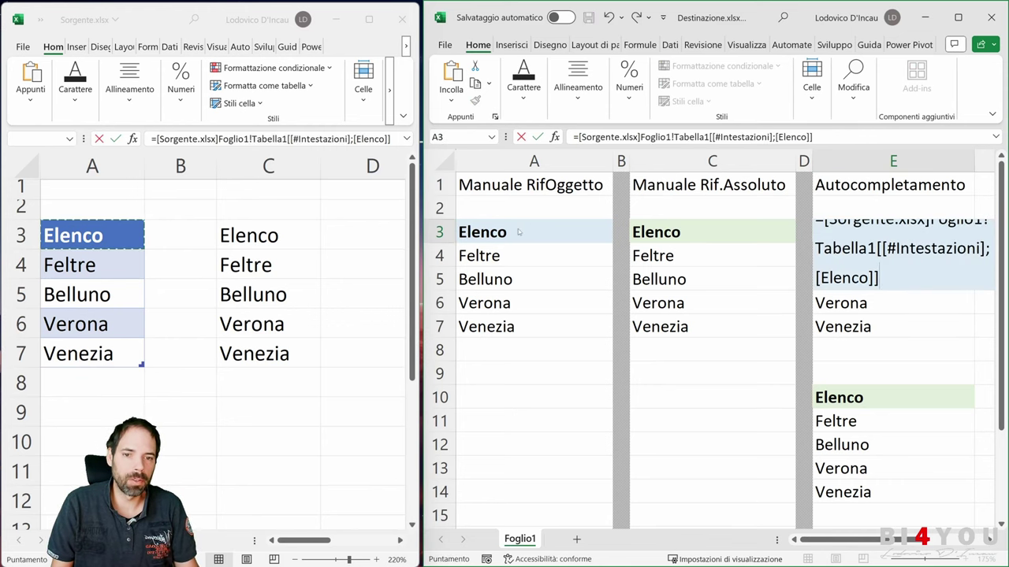
key(Return)
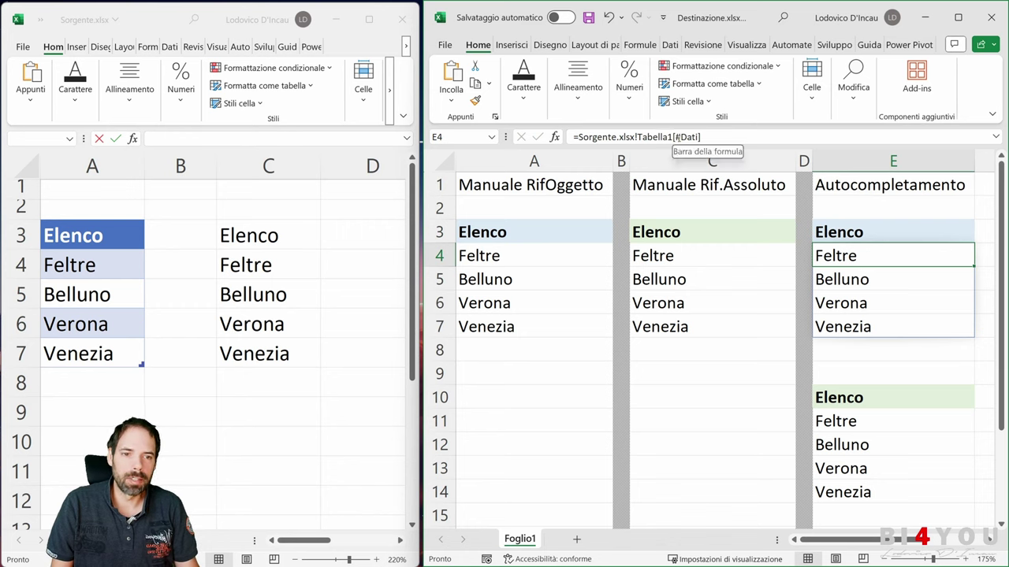
key(Up)
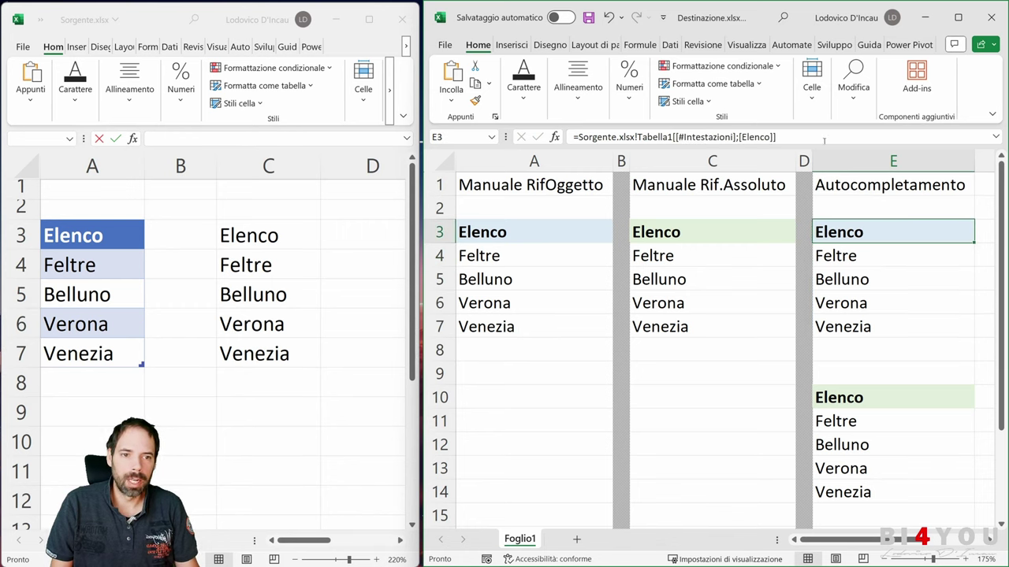
key(F2)
key(ctrl+shift+Home)
key(BackSpace)
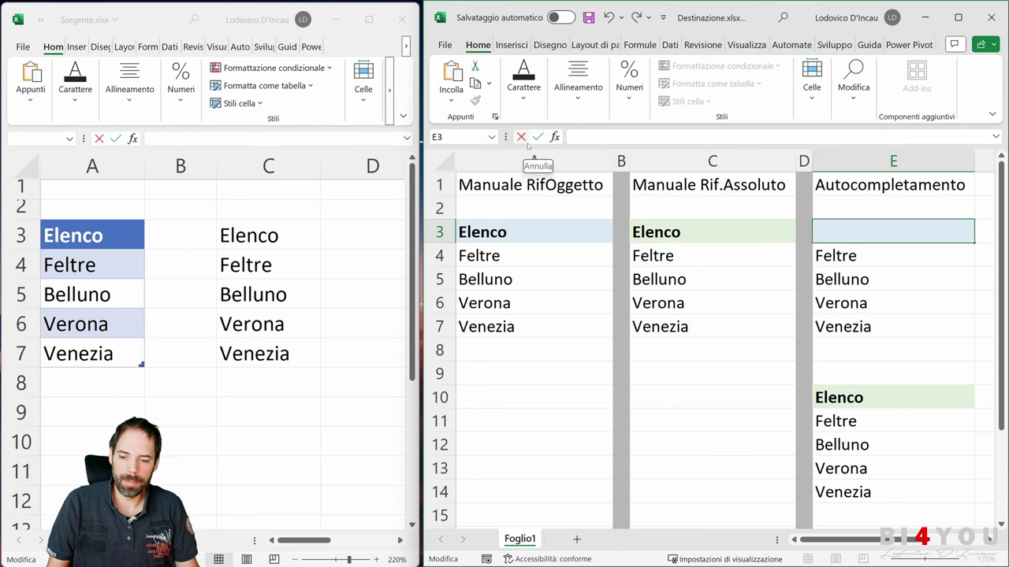
click(521, 138)
click(840, 250)
click(700, 143)
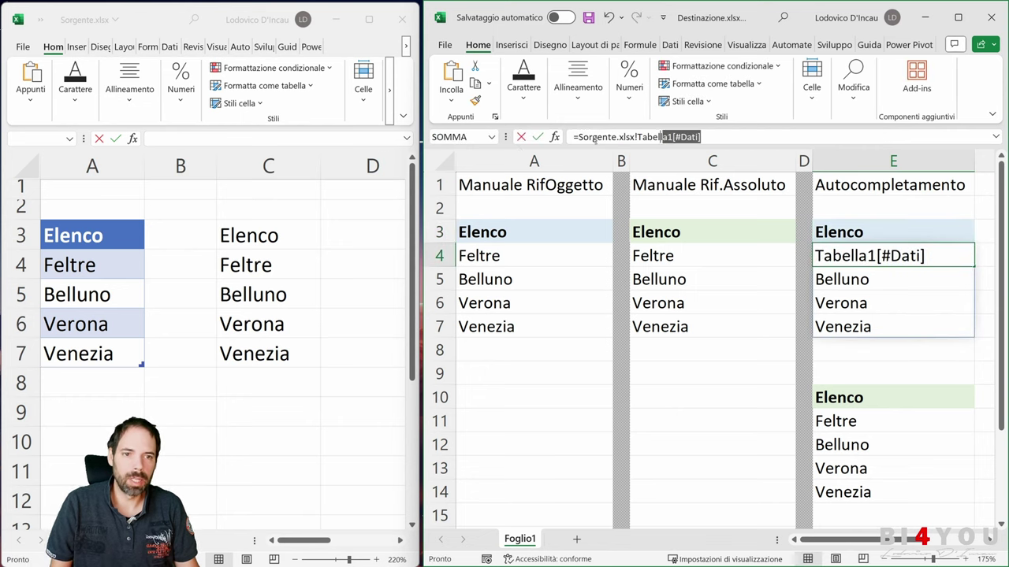
key(ctrl+shift+Home)
text(=Sorgente.xlsx!Tabella1[[#Intestazioni];[Elenco]])
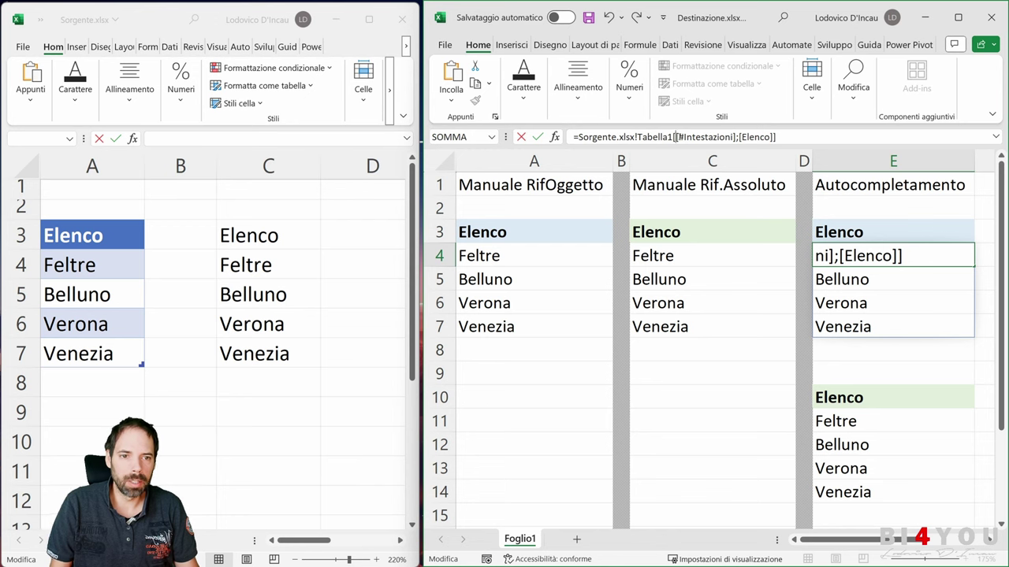
click(676, 137)
key(BackSpace)
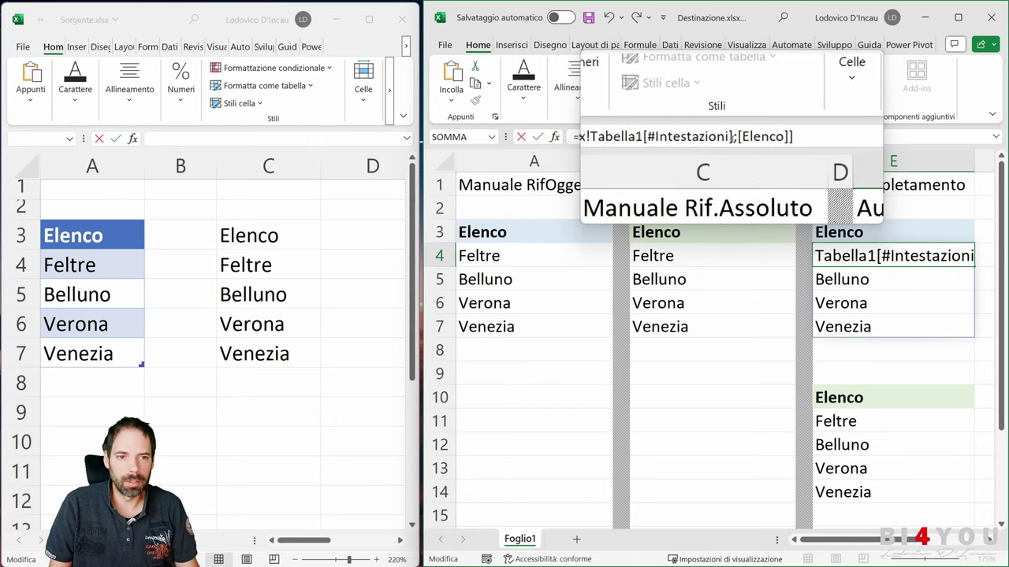
drag(703, 135, 676, 137)
key(Delete)
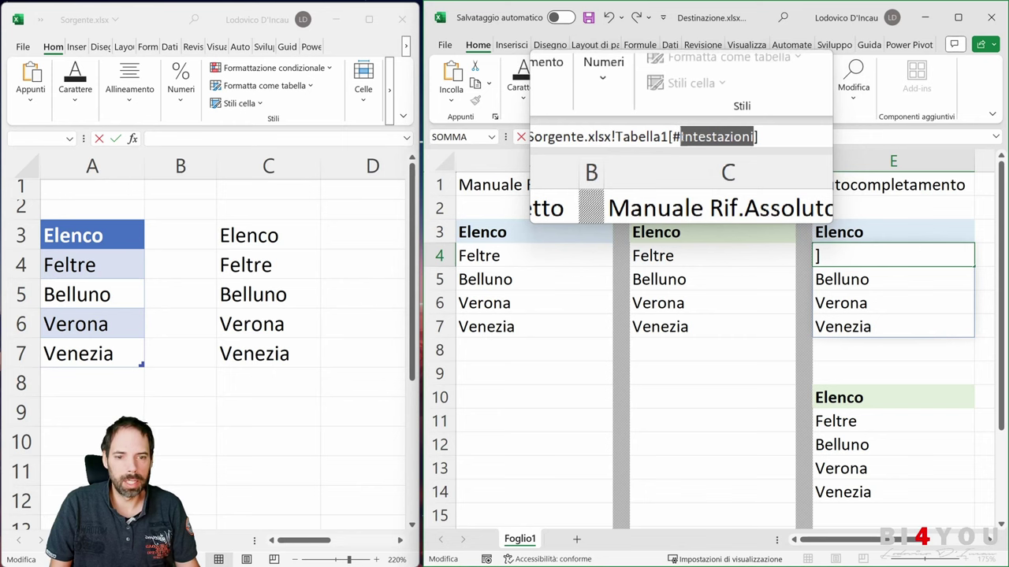
text(Dati)
key(Return)
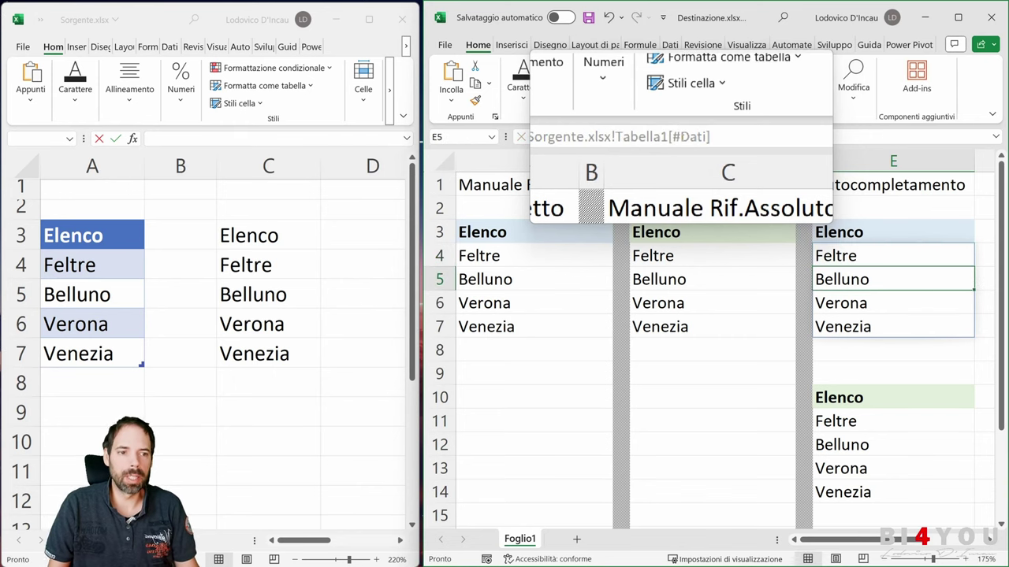
click(891, 254)
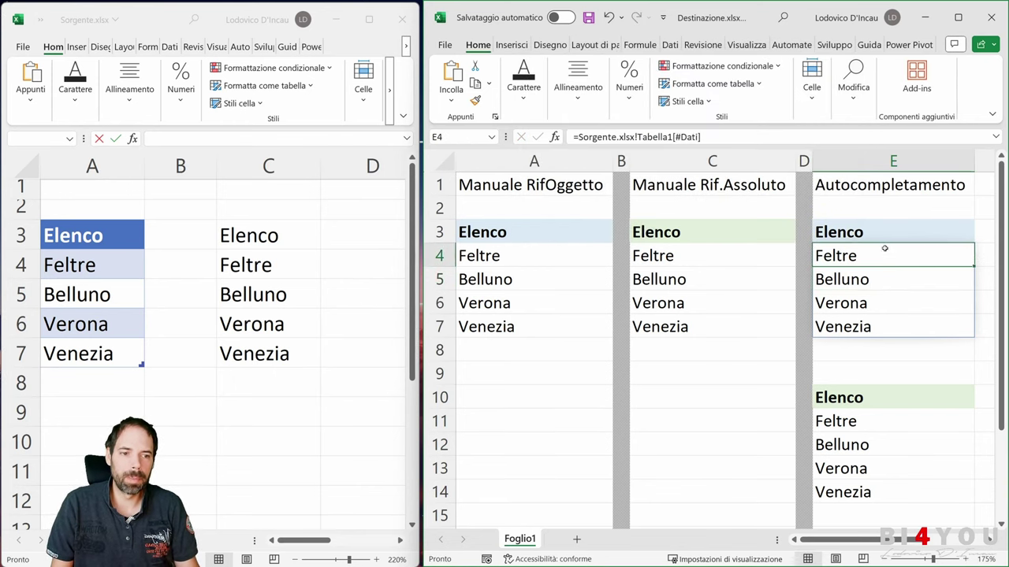
Add Padova under Venezia in Sorgente A8 and confirm it appears in Destinazione E8
click(109, 384)
text(Padova)
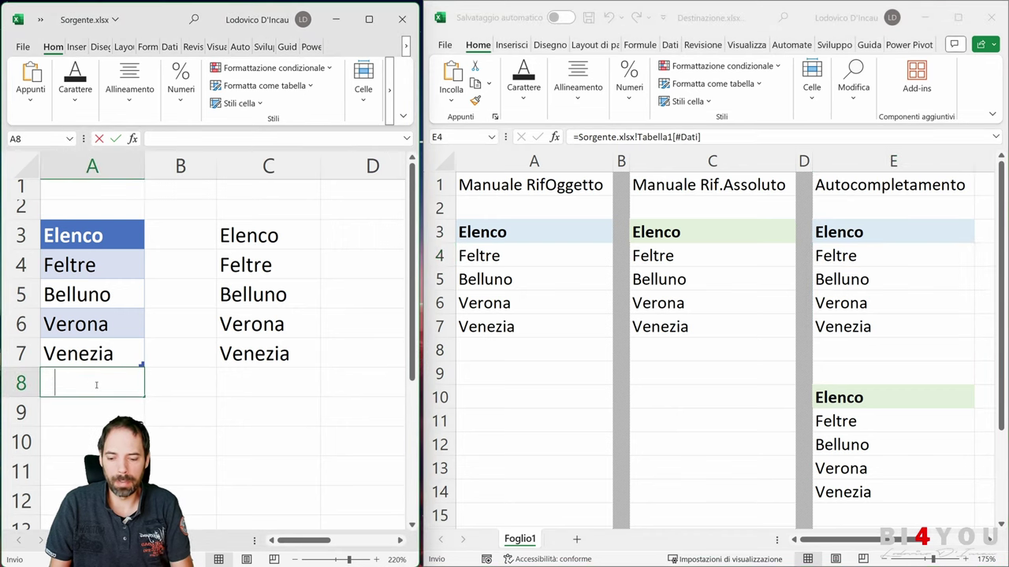
key(Return)
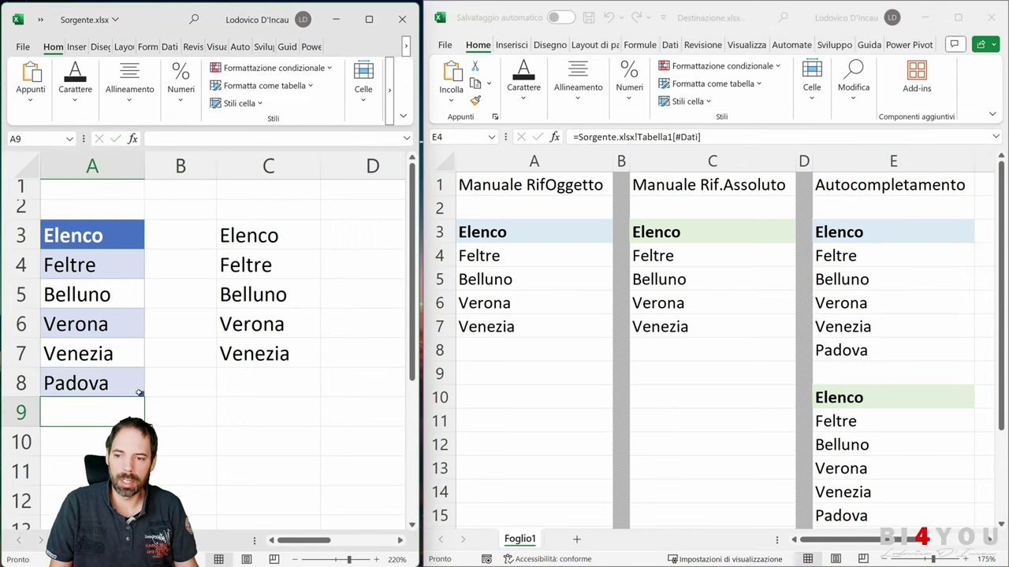
click(853, 350)
click(845, 350)
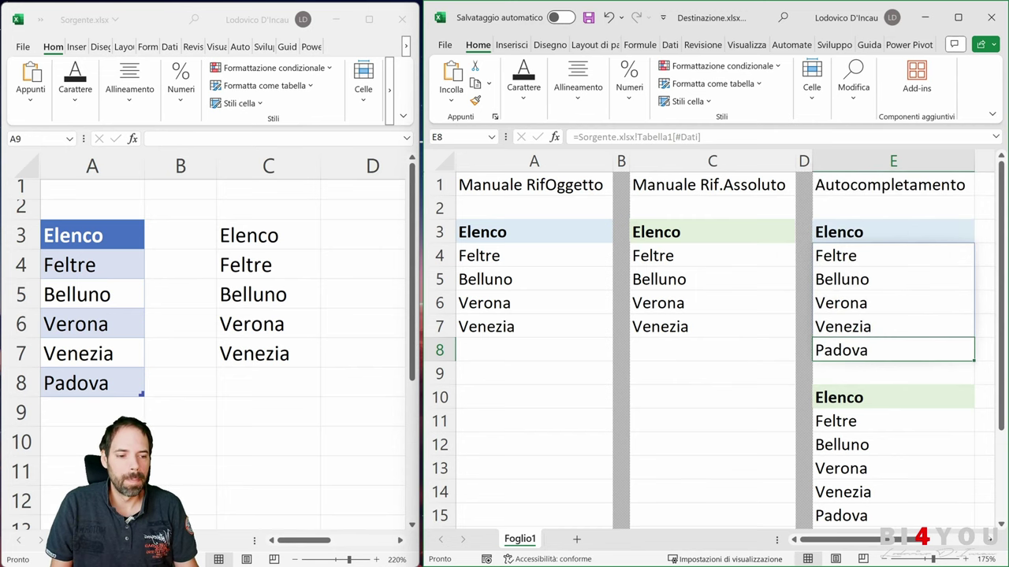
scroll(971, 520, right, 3)
Enter Pluto in Sorgente B4 as a new table column and inspect the spilled column F in Destinazione
click(163, 263)
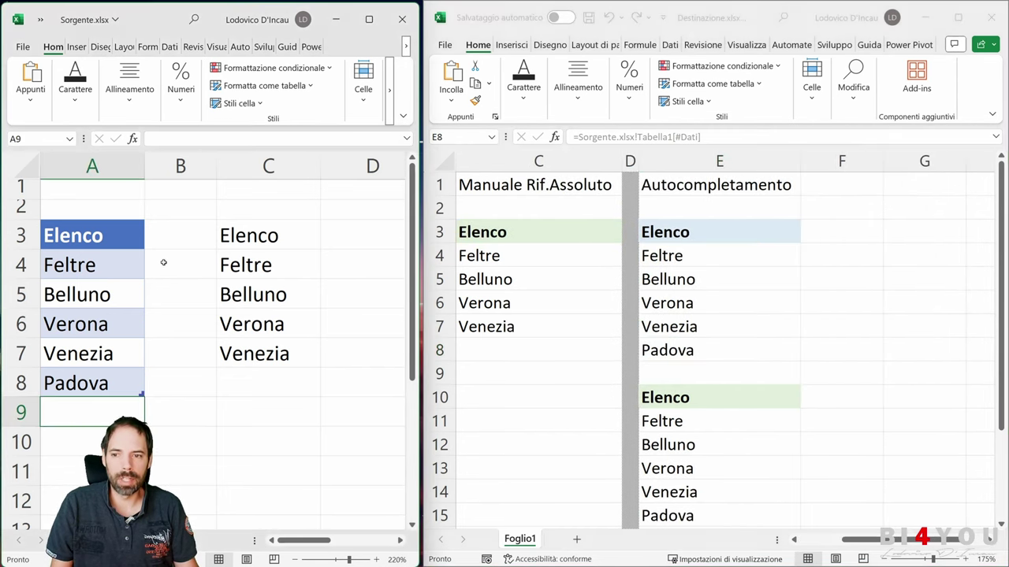
text(Pluto)
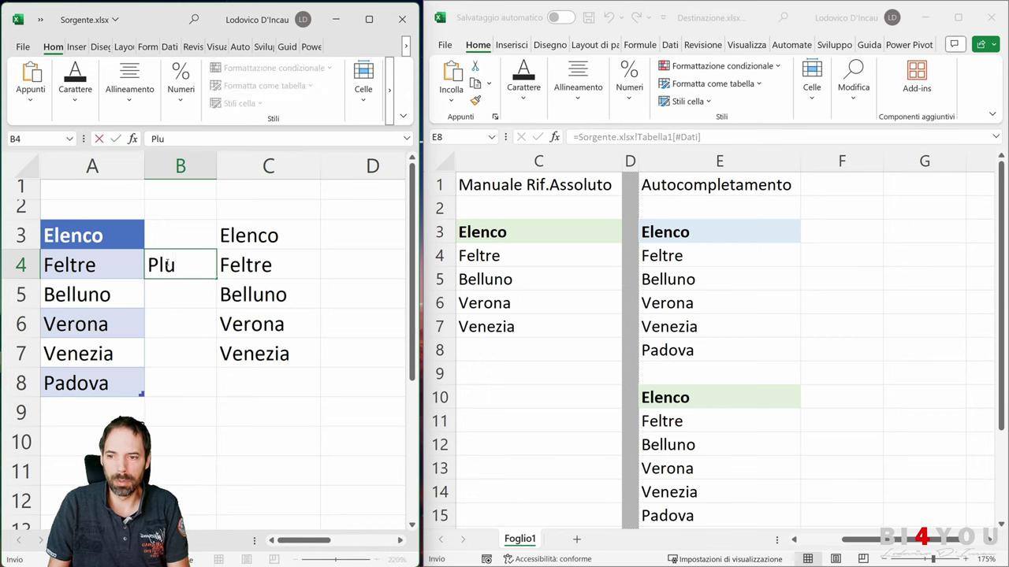
key(Return)
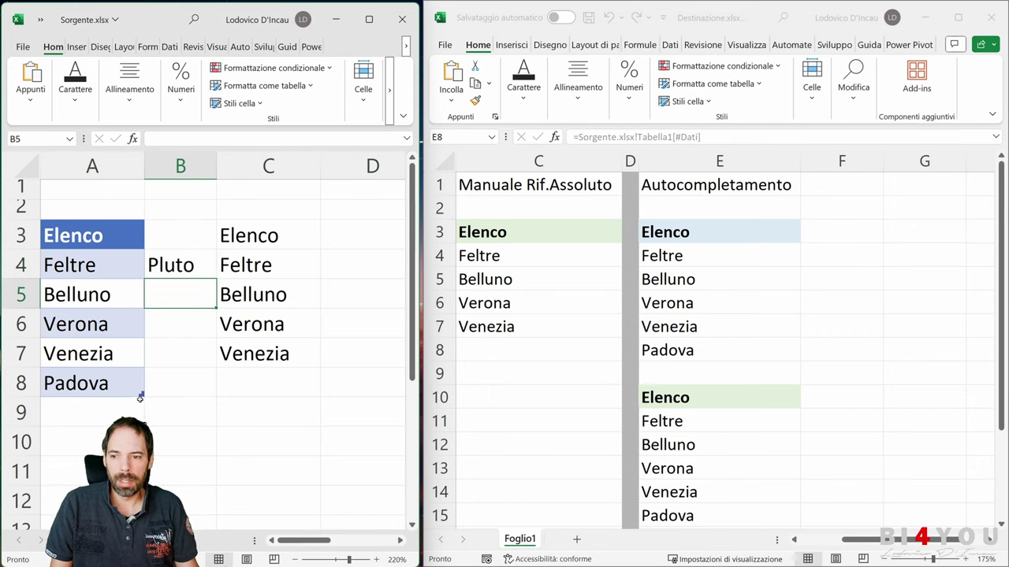
click(833, 261)
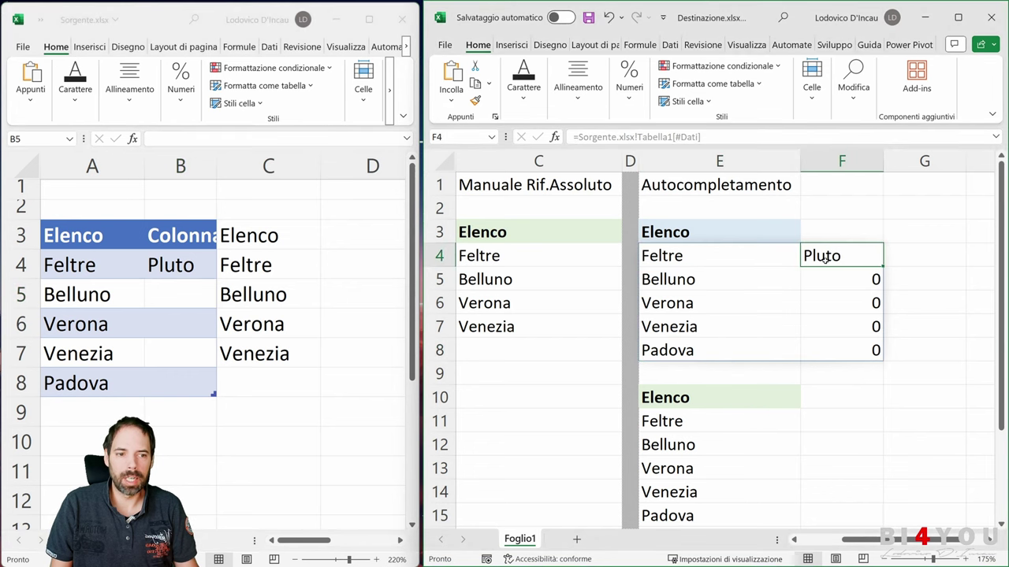
key(Down)
key(Down)
key(Down)
key(Down)
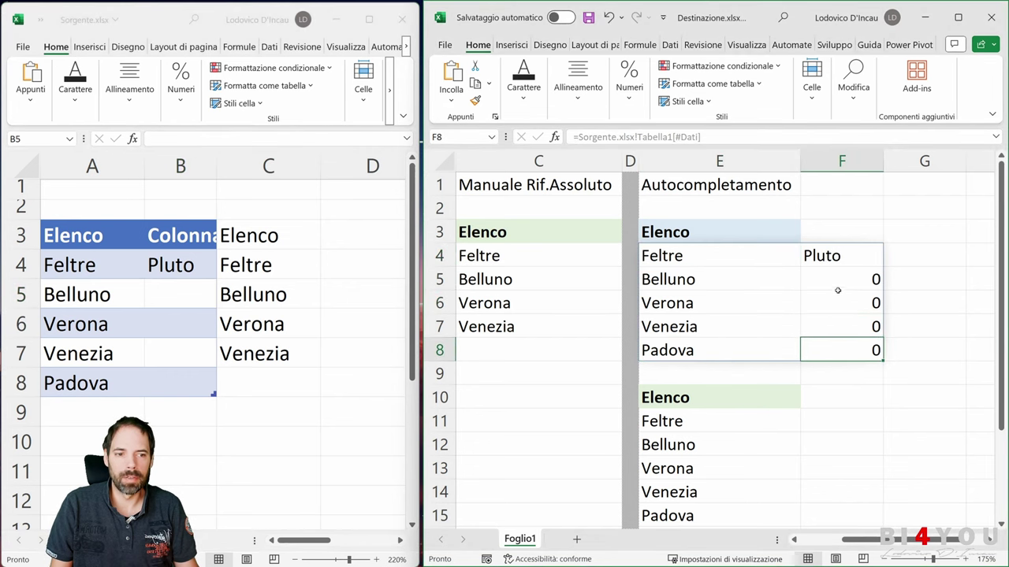
key(Up)
key(Up)
key(Up)
key(Up)
key(Left)
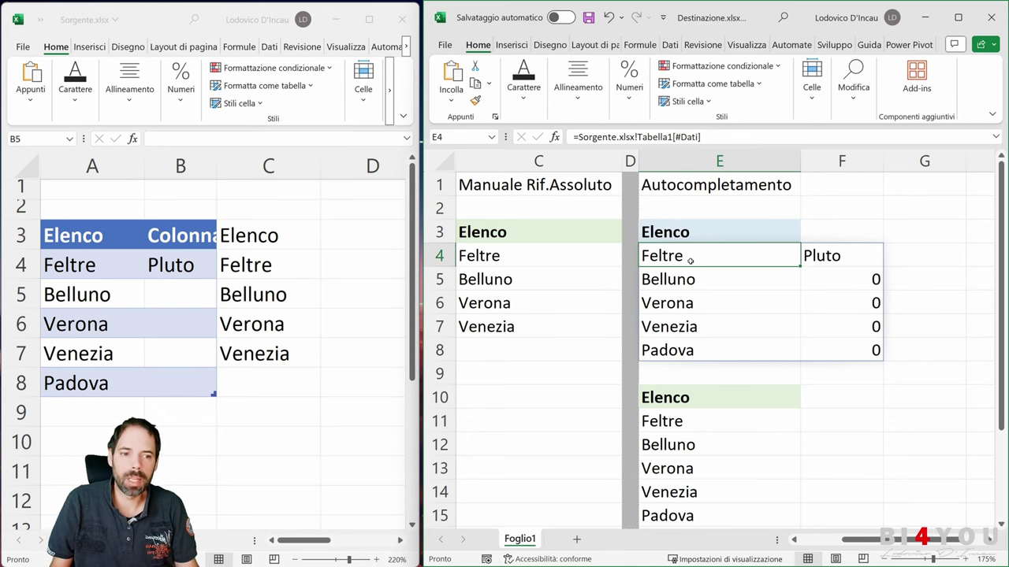
Undo the new column and the Pluto and Padova entries in Sorgente, then return to Destinazione
key(alt+Tab)
key(ctrl+z)
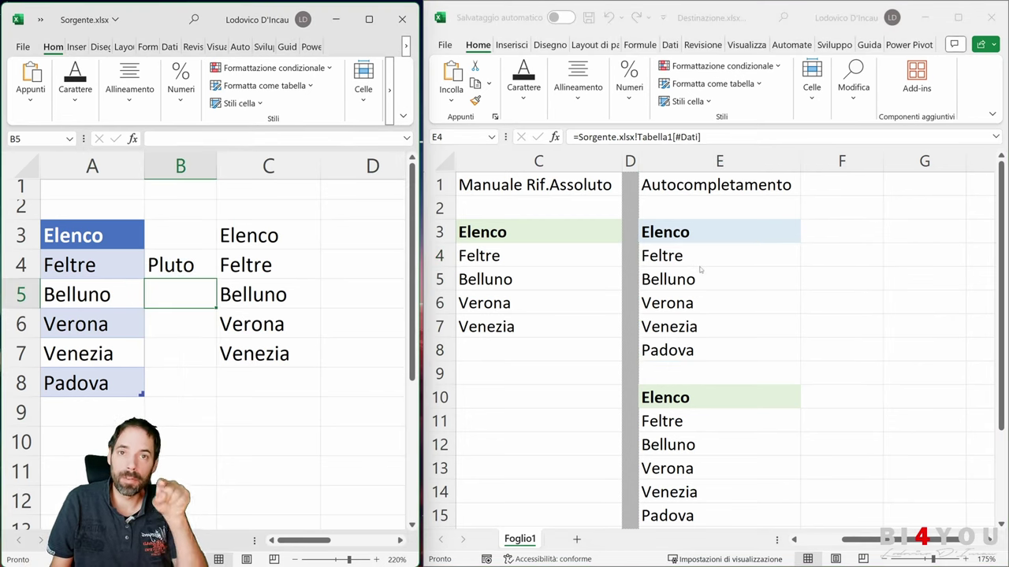
key(ctrl+z)
key(alt+Tab)
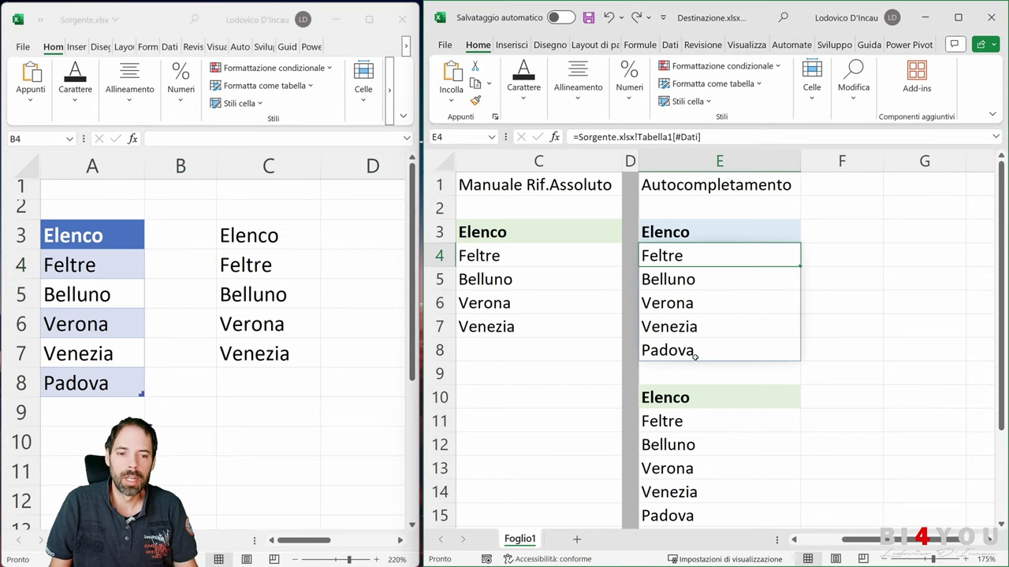
key(alt+Tab)
key(ctrl+z)
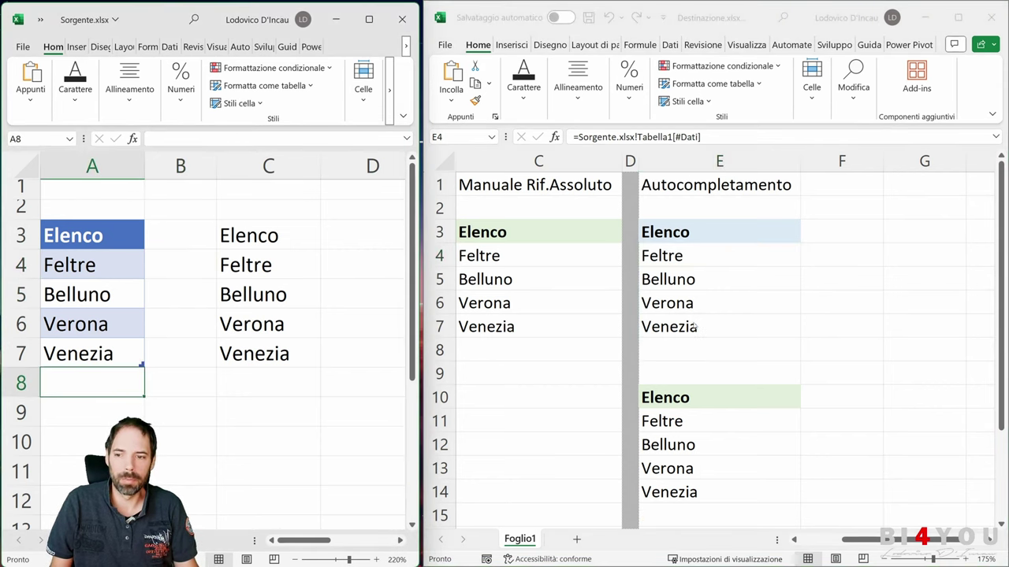
key(alt+Tab)
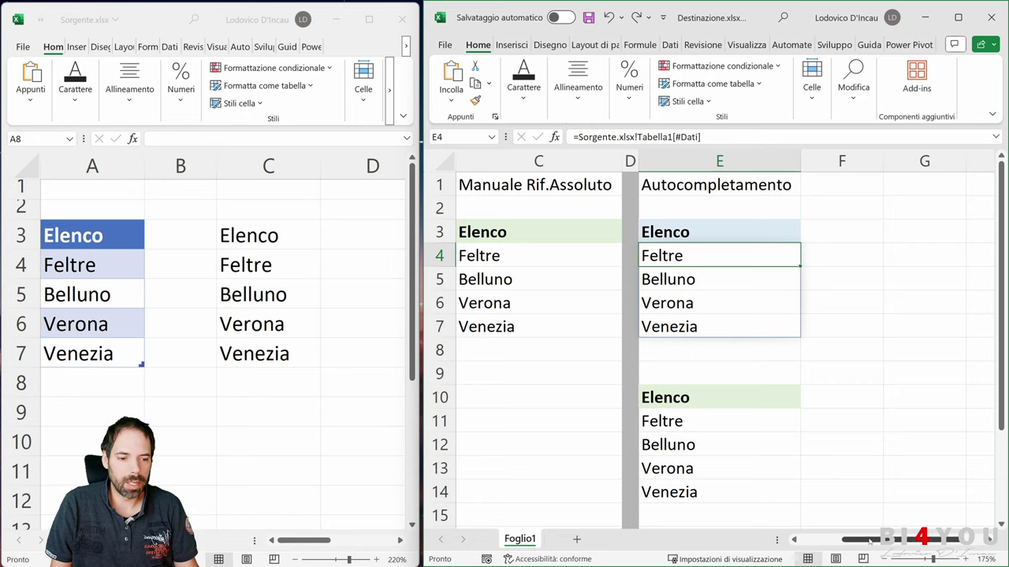
drag(934, 540, 898, 540)
scroll(710, 339, down, 2)
click(843, 254)
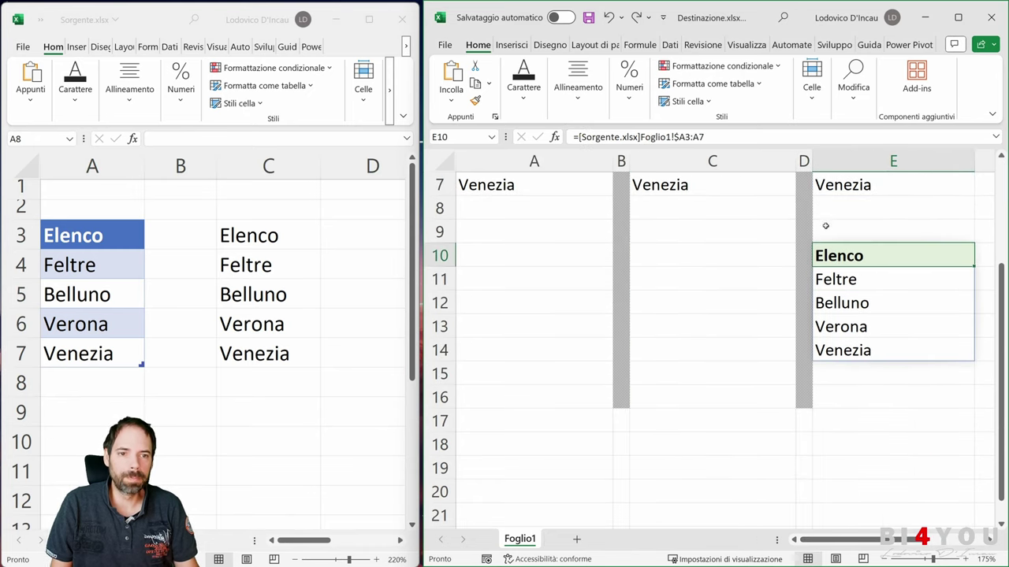
scroll(759, 235, up, 1)
scroll(760, 235, up, 1)
click(668, 233)
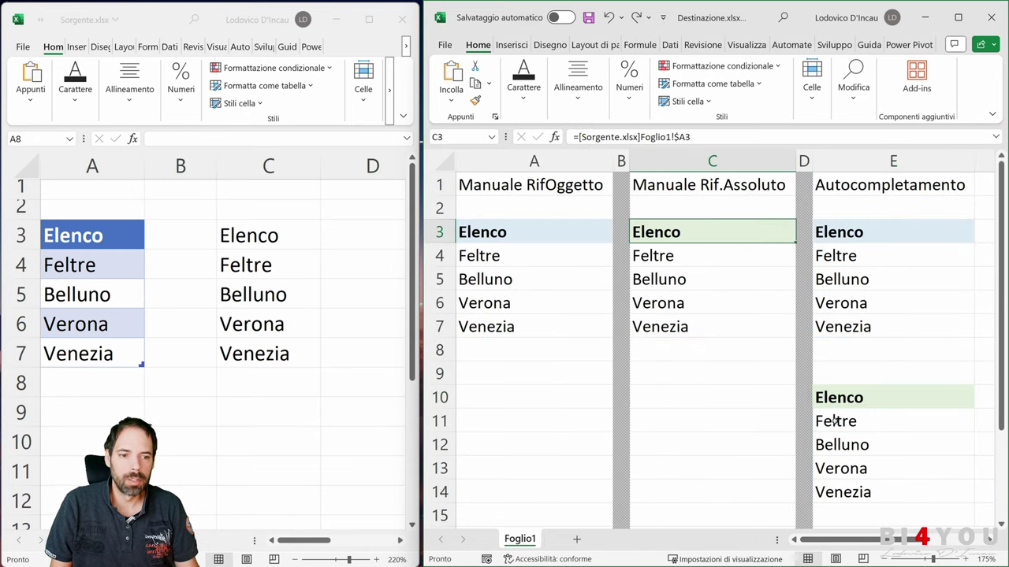
click(855, 399)
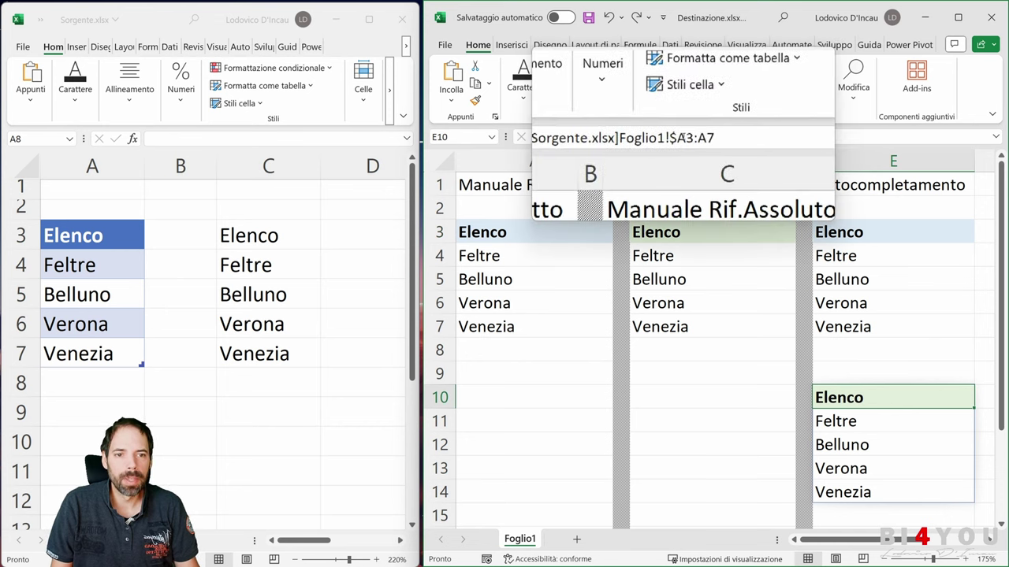
click(685, 138)
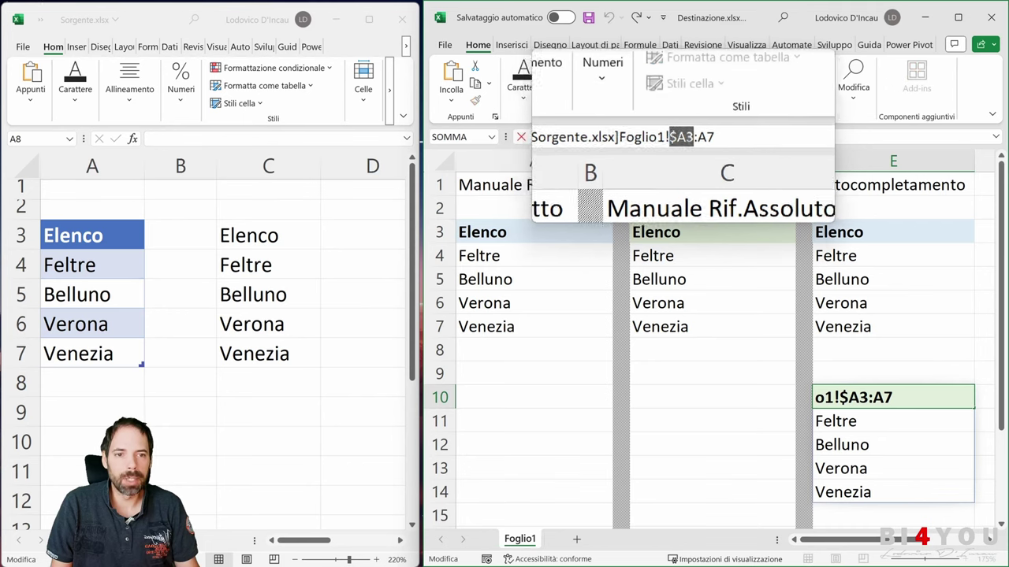
click(716, 136)
drag(717, 136, 586, 139)
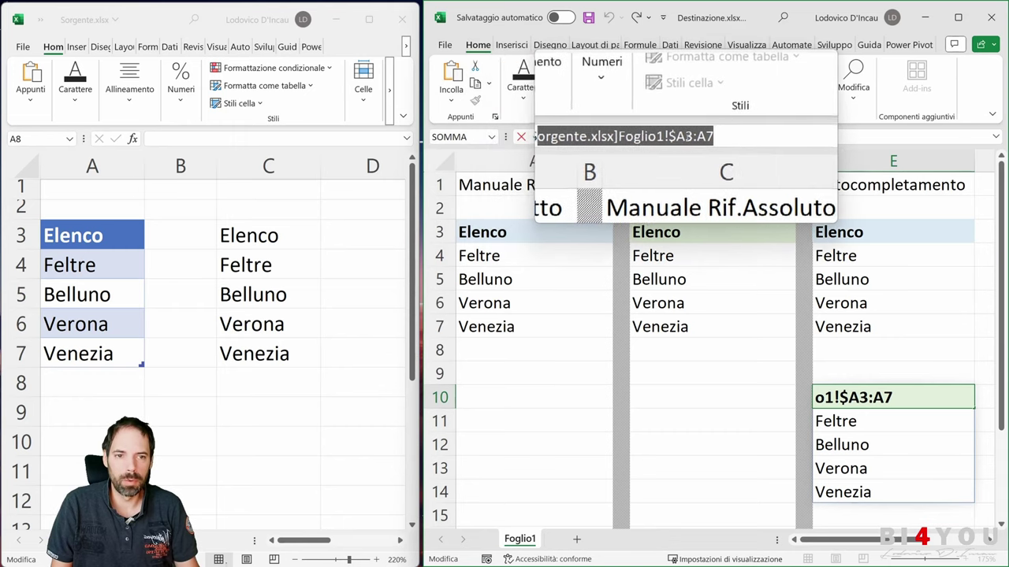
click(687, 137)
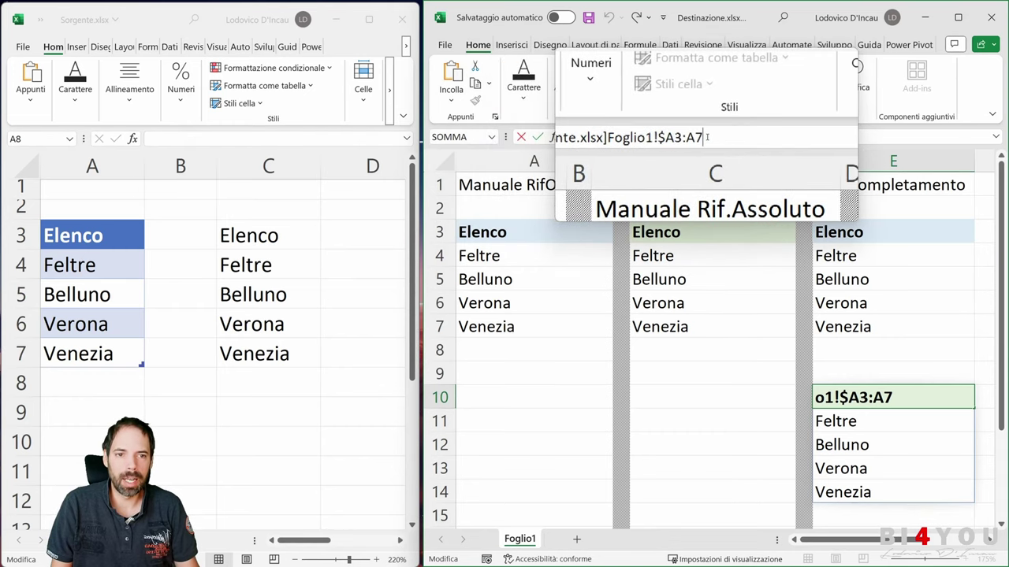
click(705, 136)
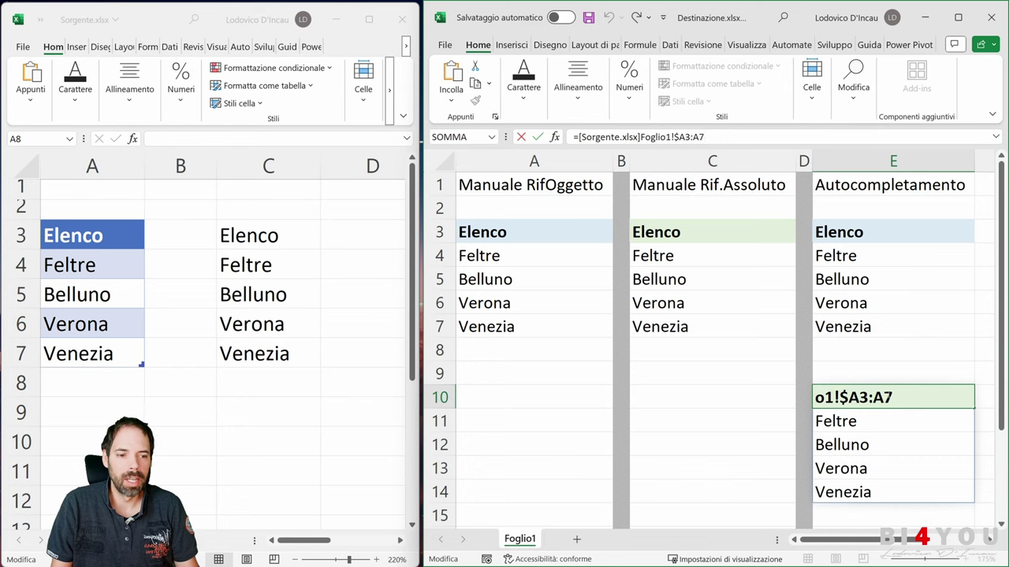
click(859, 421)
key(ctrl+Return)
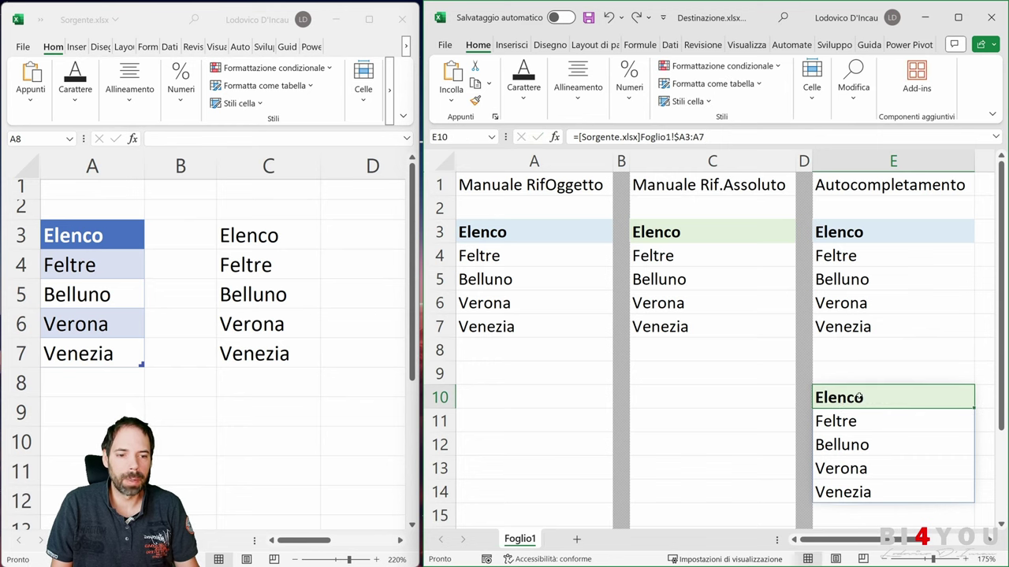
click(690, 396)
Link C10 to =[Sorgente.xlsx]Foglio1!$C$3:$C$7 and check the spill from Elenco to Venezia in C14
click(584, 137)
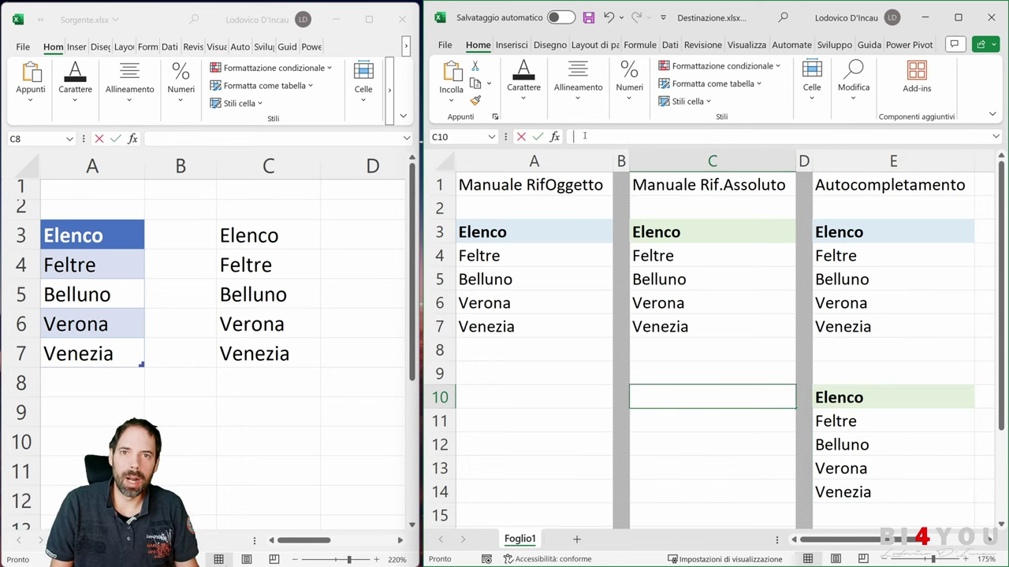
text(=)
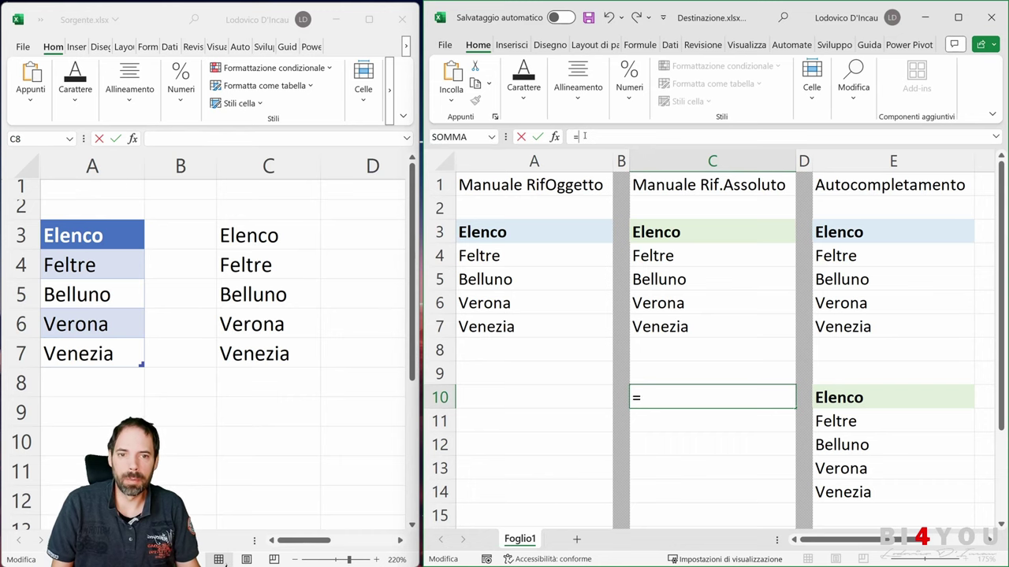
drag(248, 235, 257, 354)
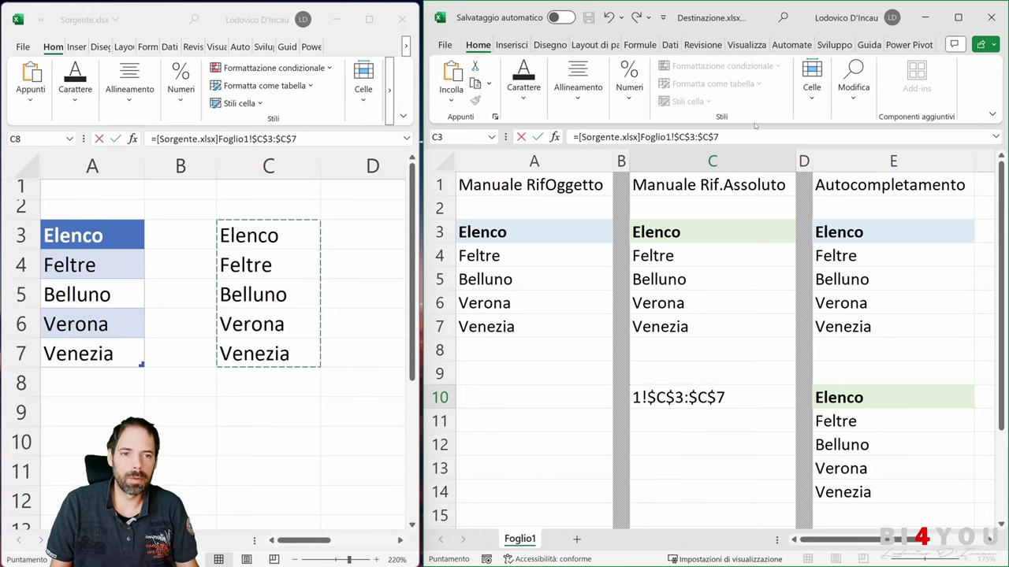
key(super+plus)
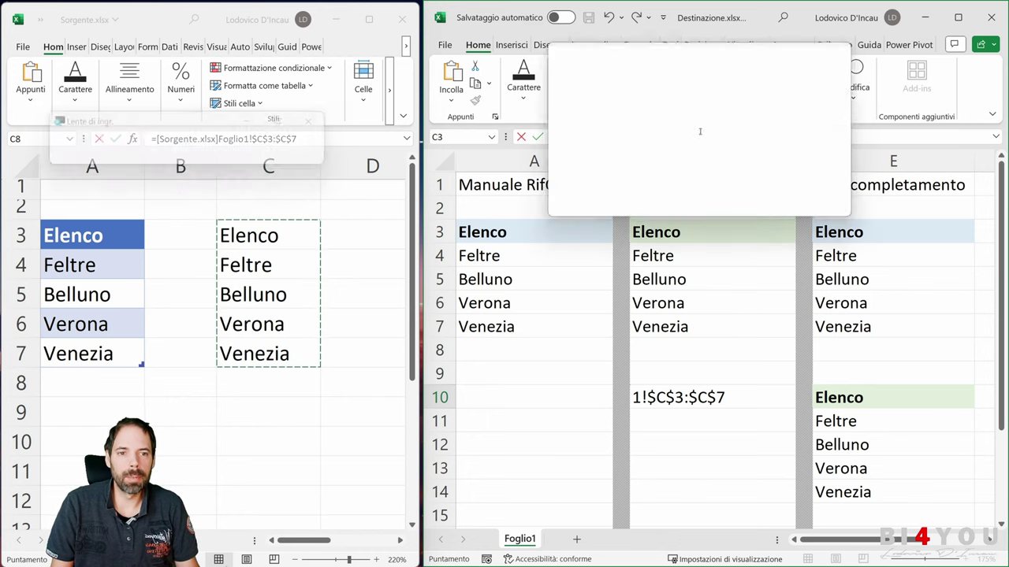
click(731, 138)
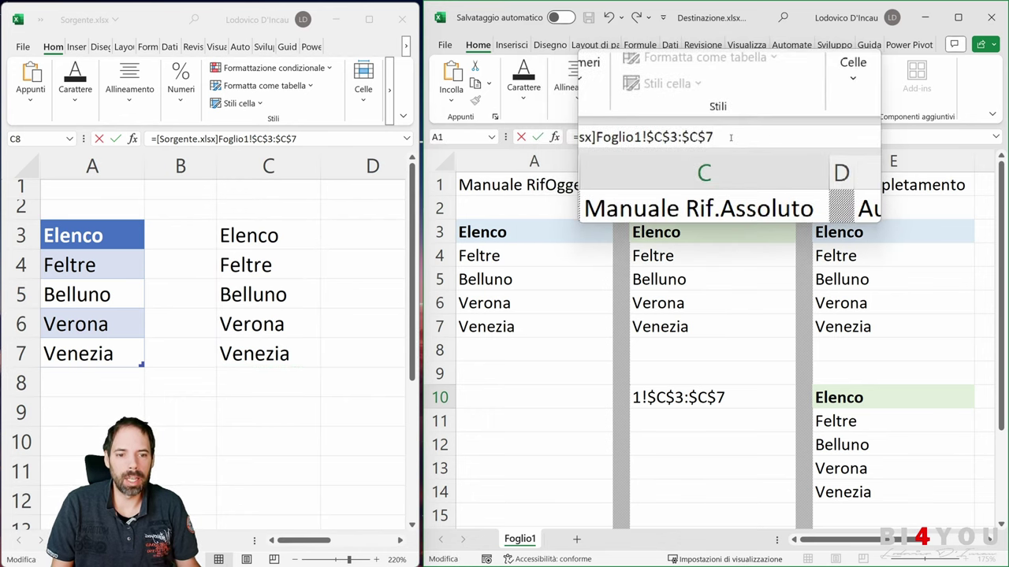
key(Return)
key(super+Escape)
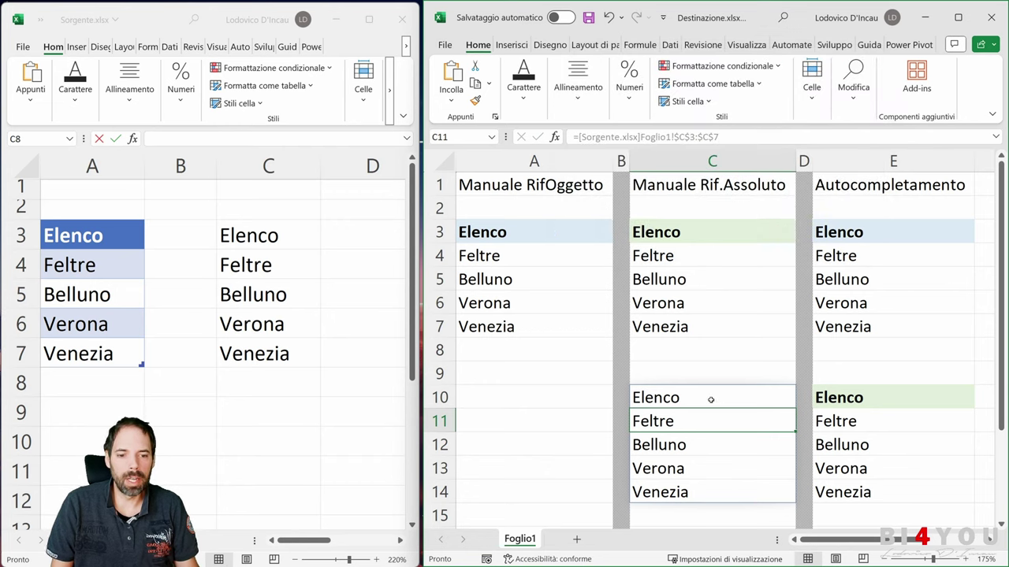
click(684, 438)
click(678, 467)
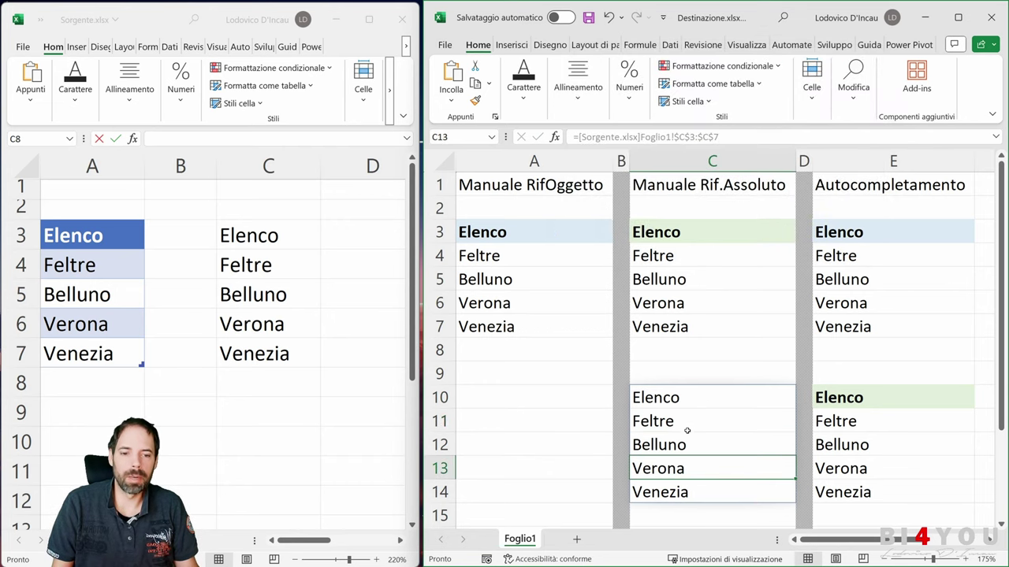
click(688, 399)
key(ctrl+Down)
Add Padova in Sorgente cell C8 below the list
click(243, 382)
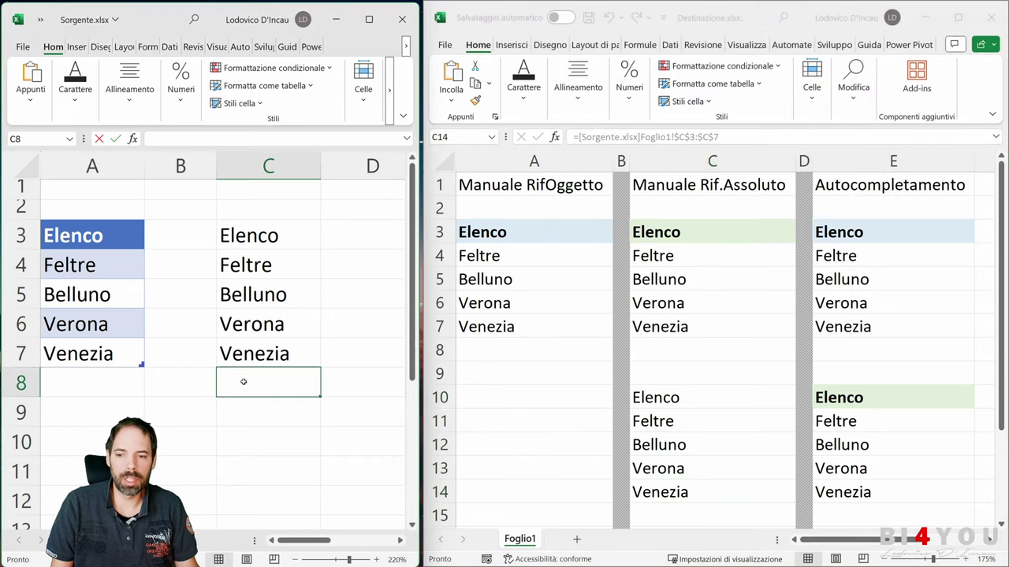
text(Padova)
key(Return)
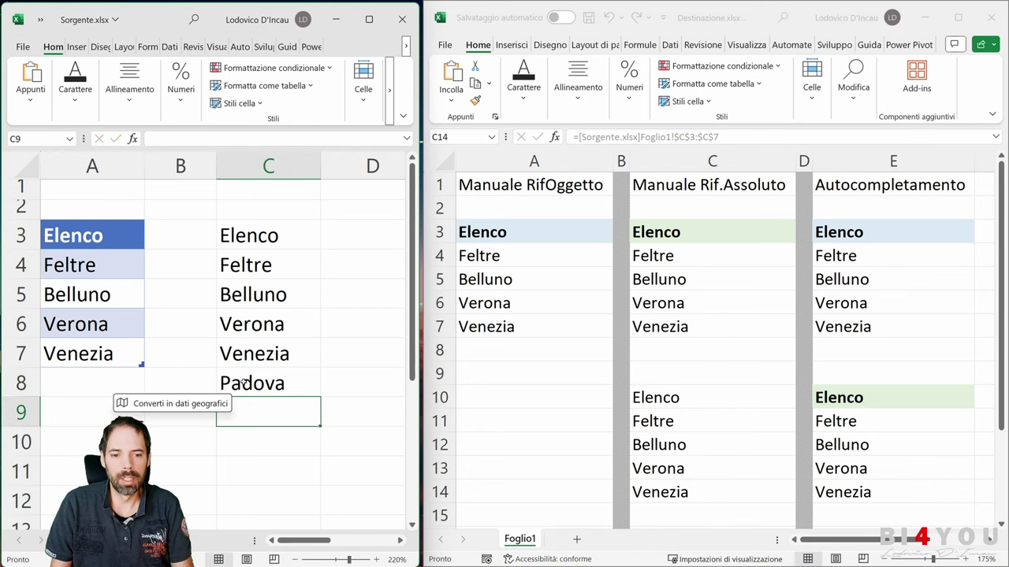
Extend Destinazione's C10 formula to $C$3:$C$8 so it spills to Padova, then review A5 and A3
click(451, 444)
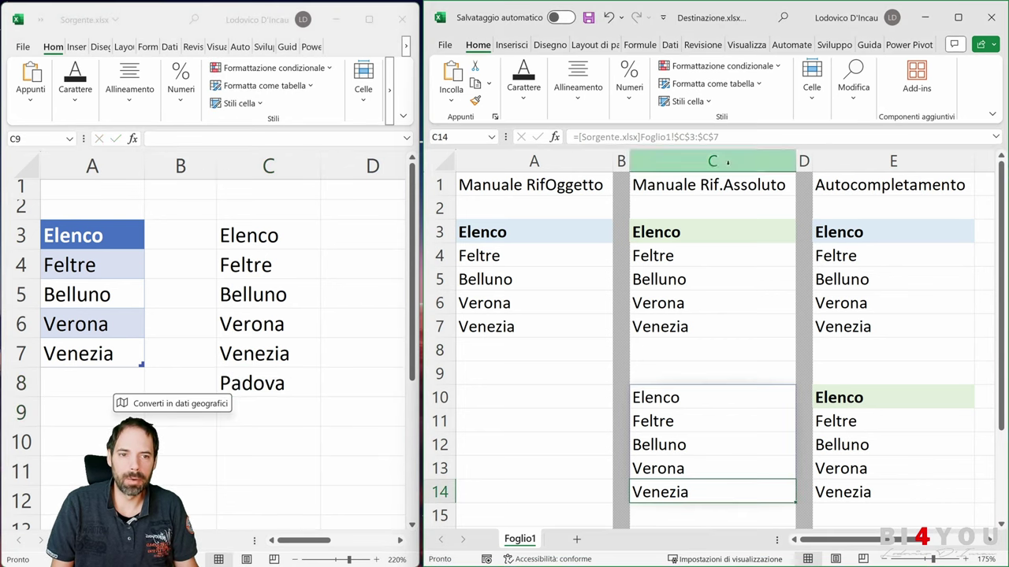
click(677, 399)
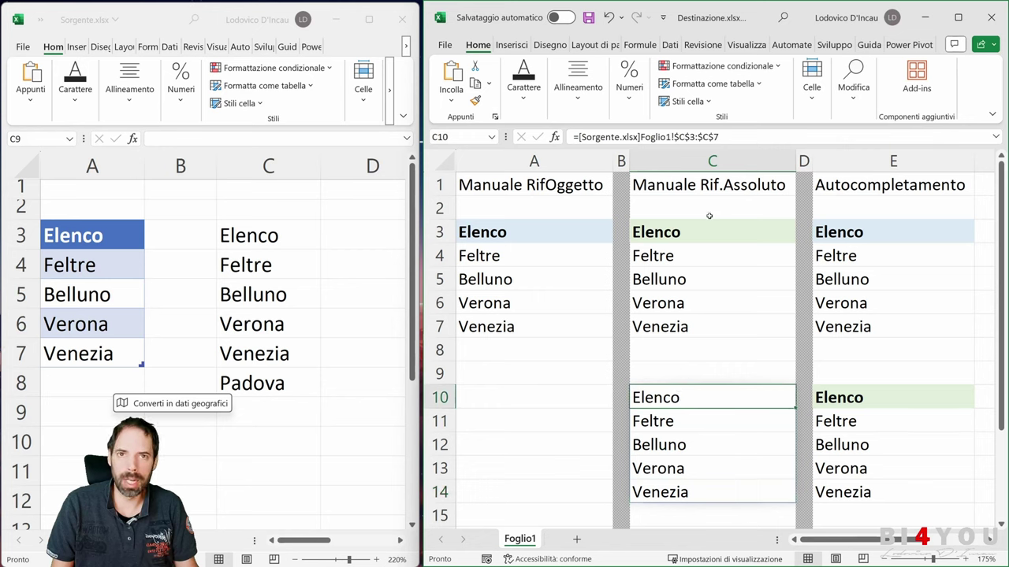
click(737, 139)
key(BackSpace)
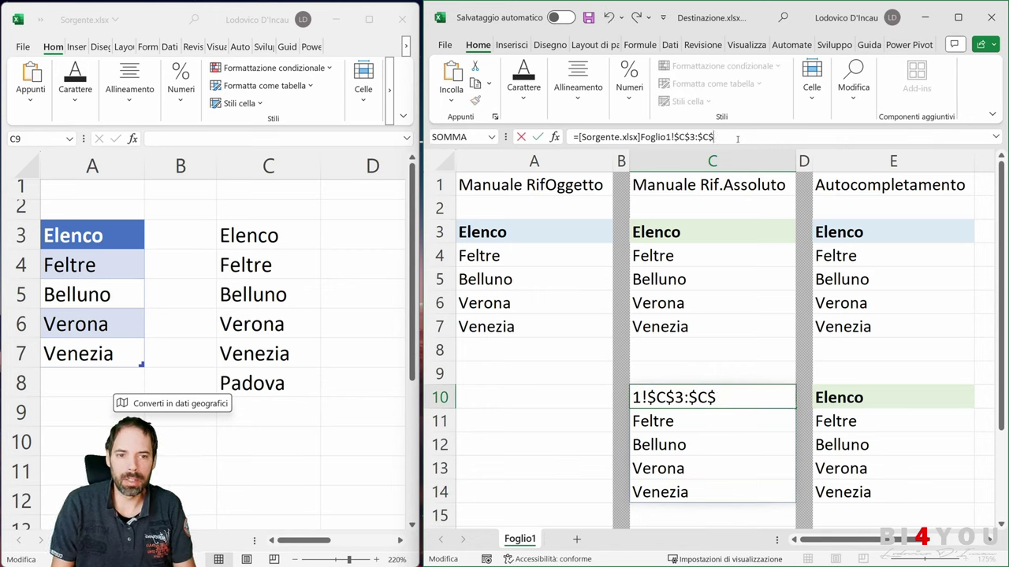
text(8)
key(Return)
click(668, 398)
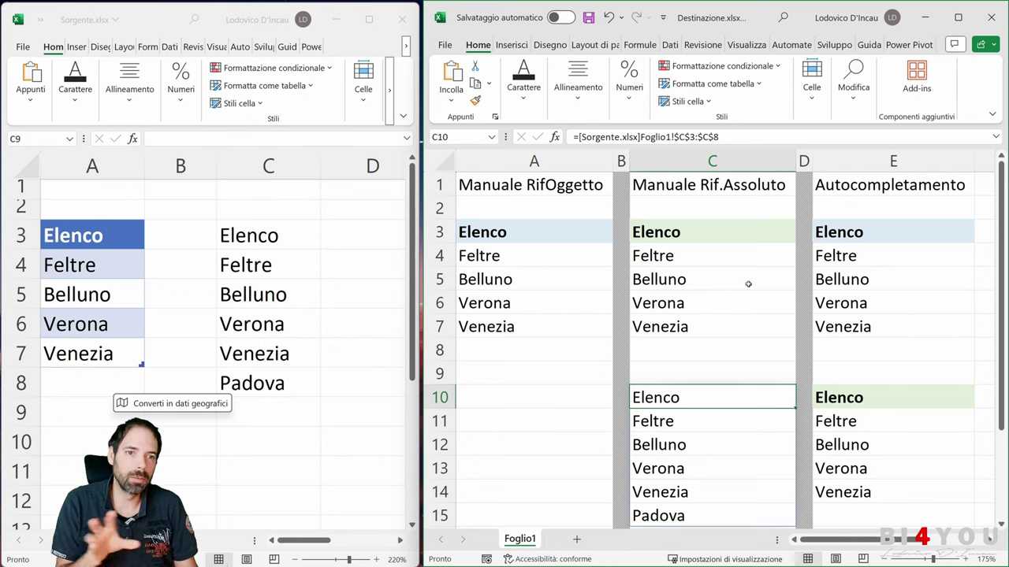
click(536, 284)
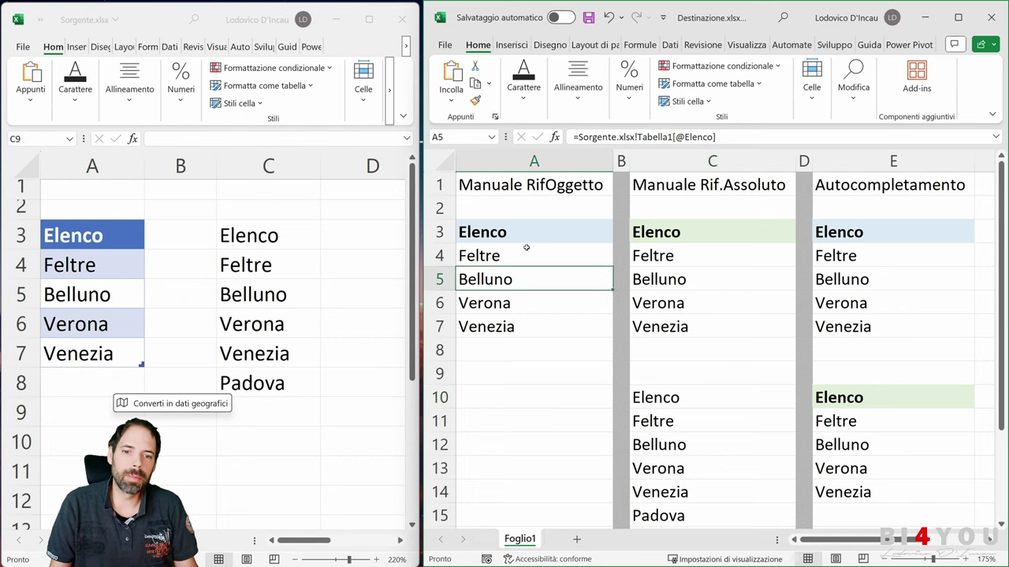
click(526, 237)
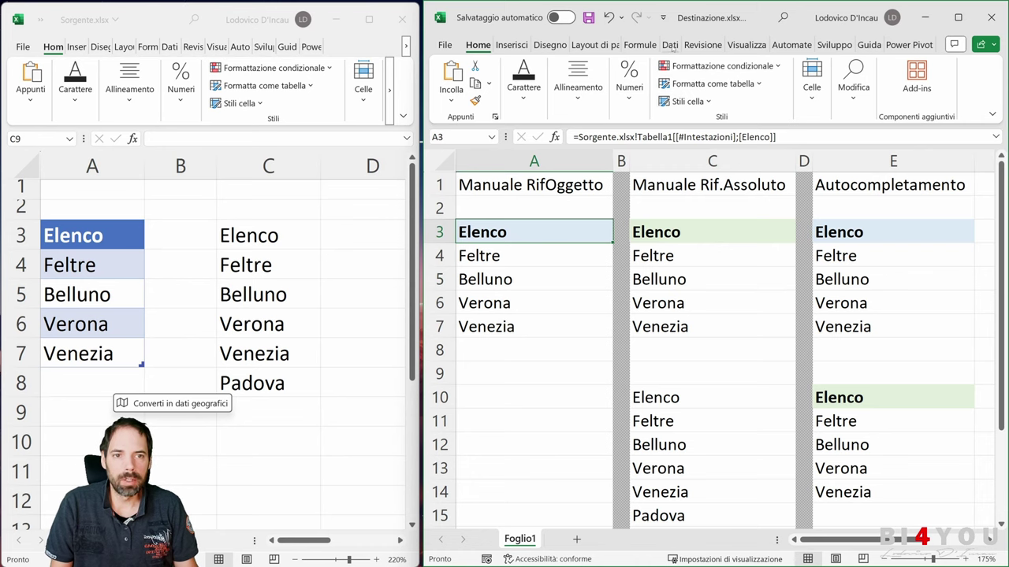
Open Dati > Modifica collegamenti, refresh with Aggiorna valori, and select the Sorgente.xlsx link
click(670, 45)
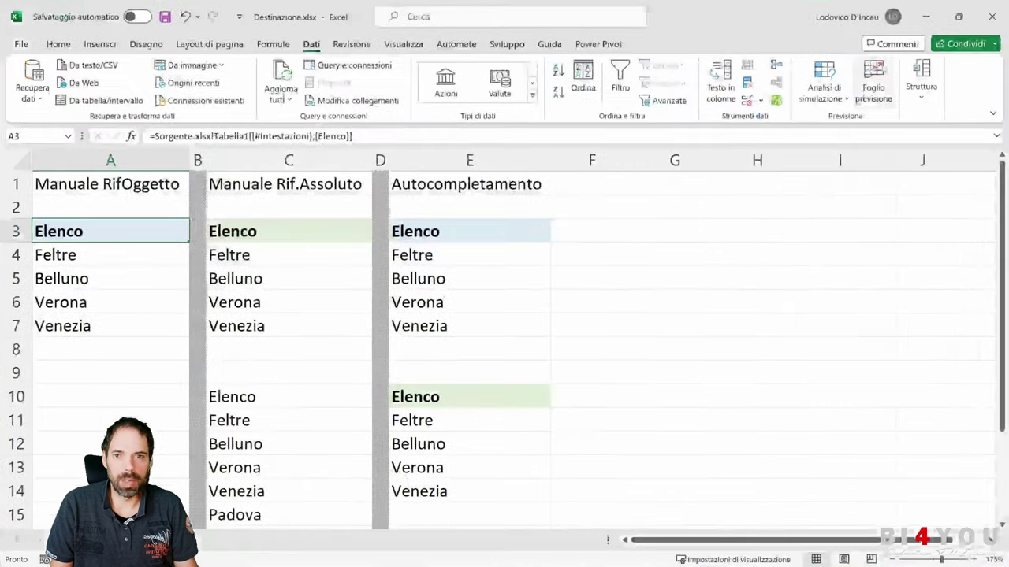
click(339, 101)
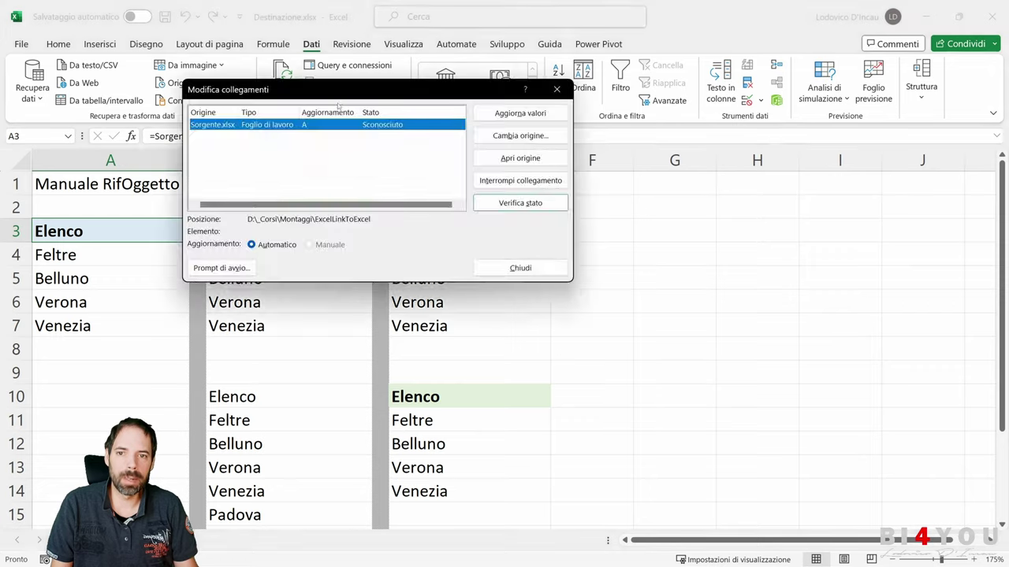
drag(350, 95, 715, 105)
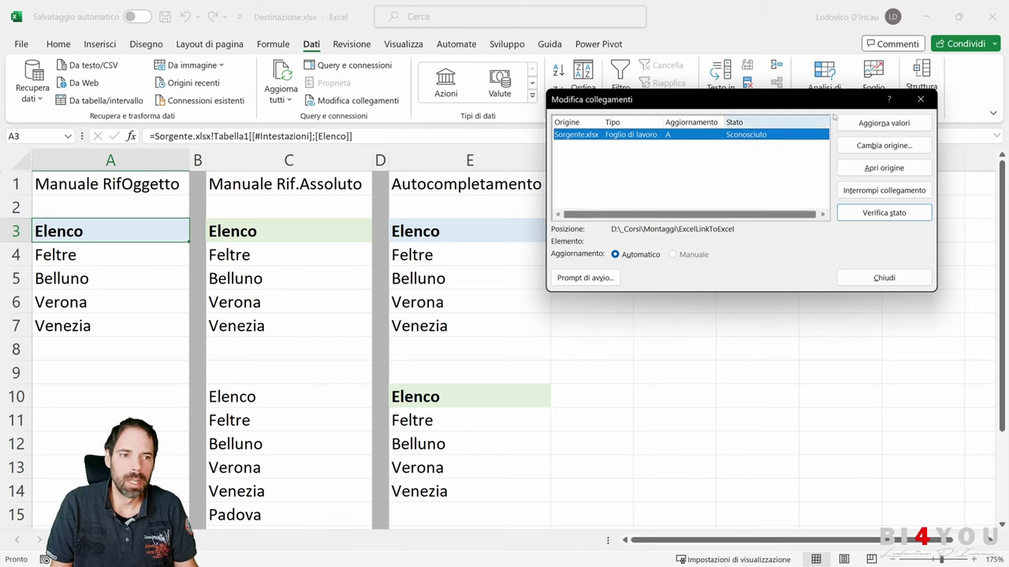
click(855, 124)
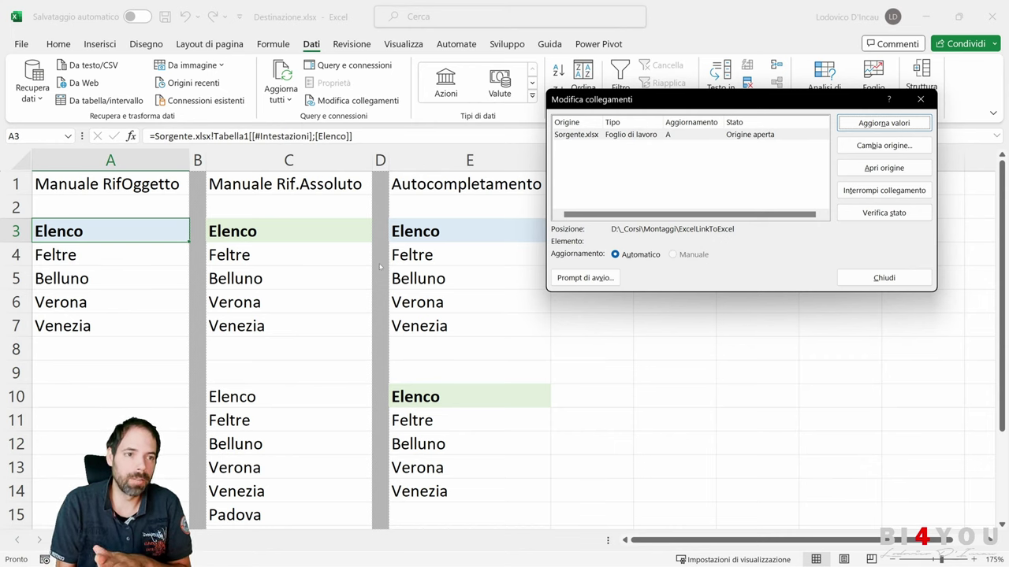
click(728, 158)
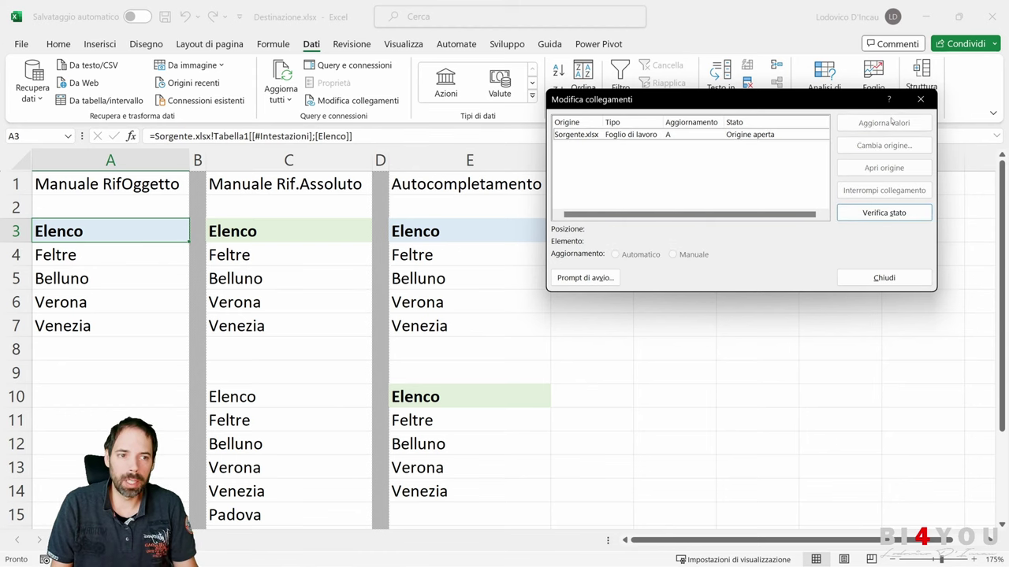
click(753, 135)
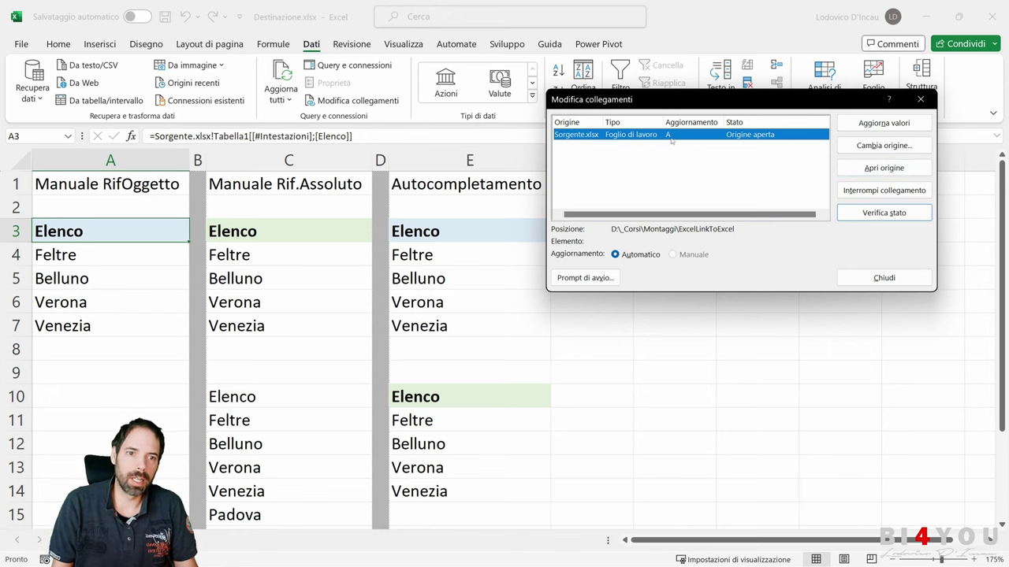
Change the link source to Sorgente.xlsx in the Montaggi\ExcelLinkToExcel folder
click(878, 147)
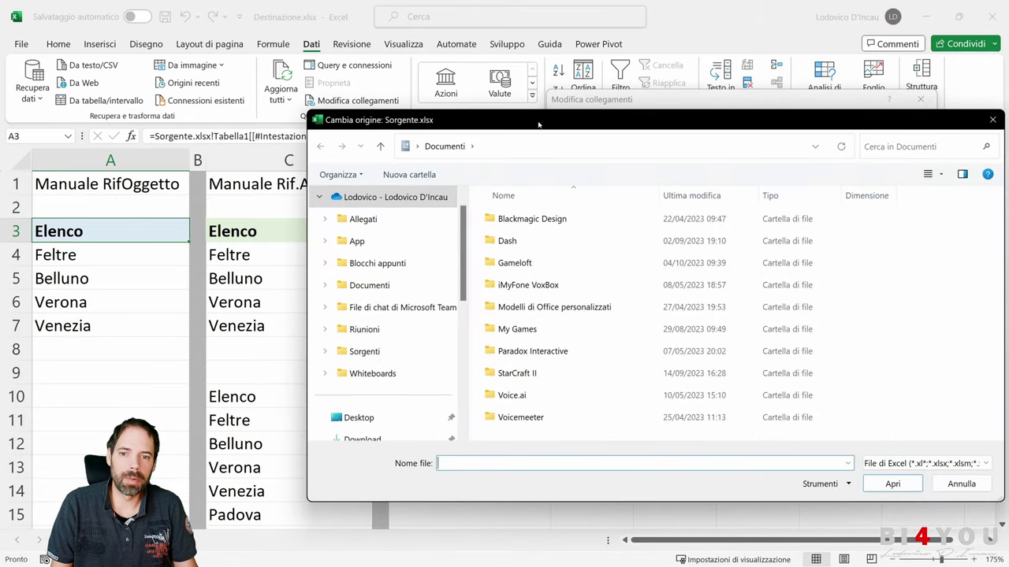
drag(538, 124, 548, 112)
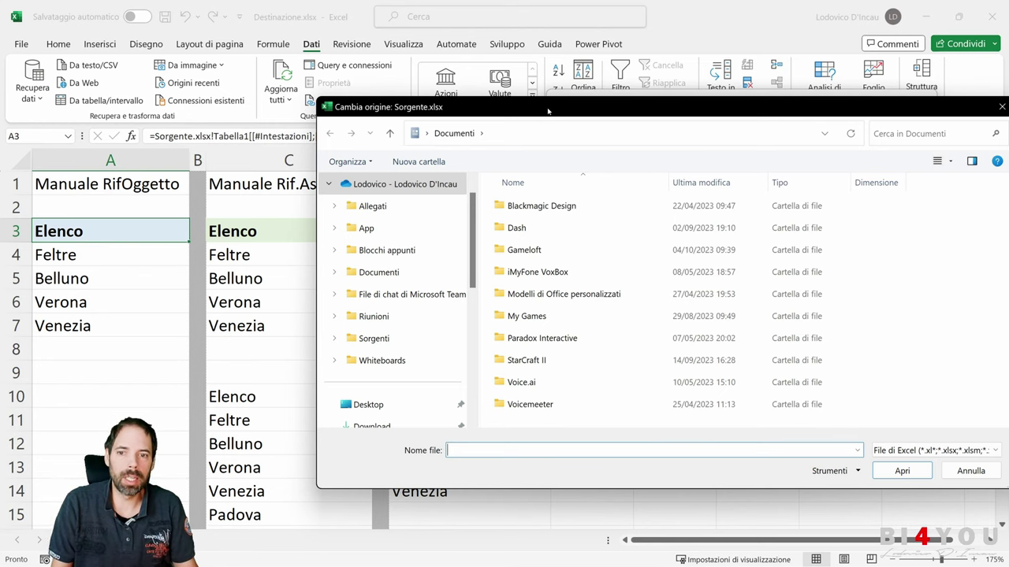
drag(548, 112, 539, 111)
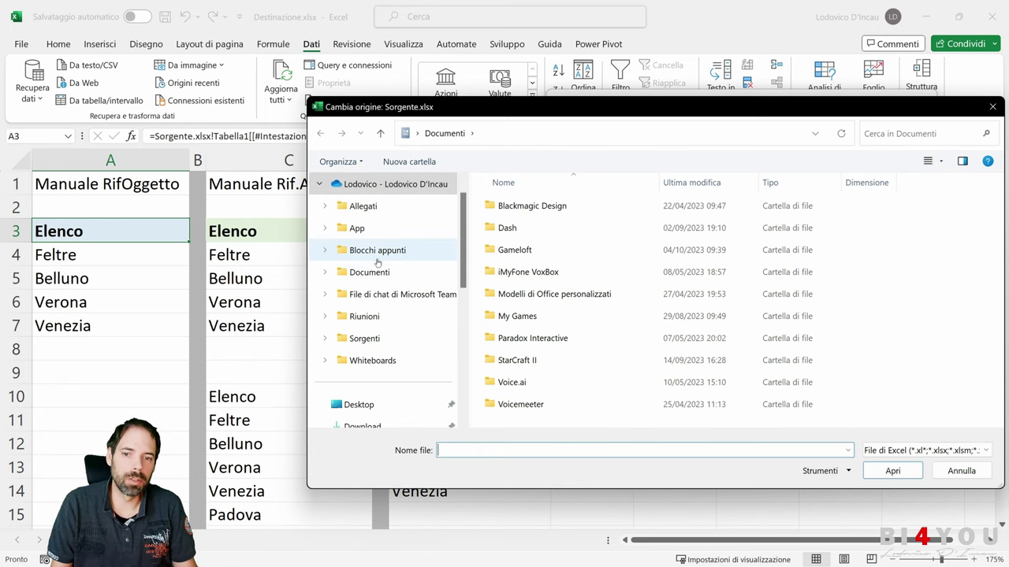
scroll(367, 347, down, 3)
click(367, 338)
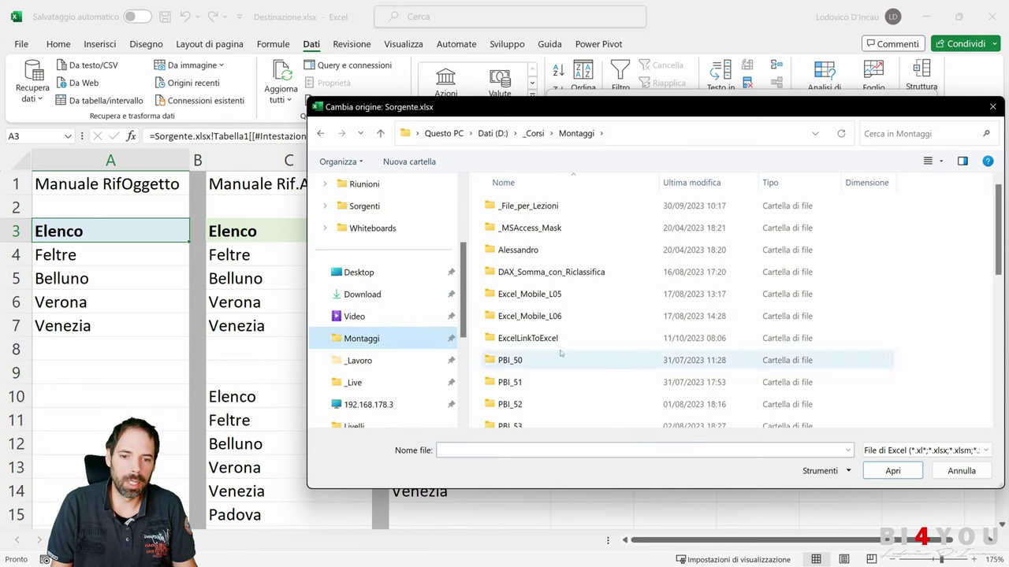
scroll(561, 354, down, 2)
scroll(558, 331, up, 1)
double_click(540, 270)
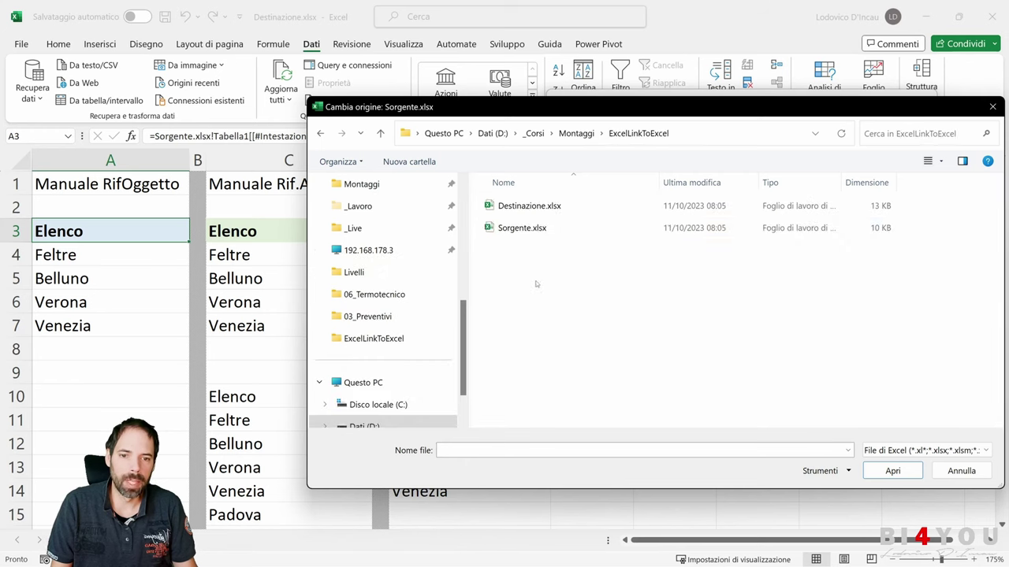
click(521, 232)
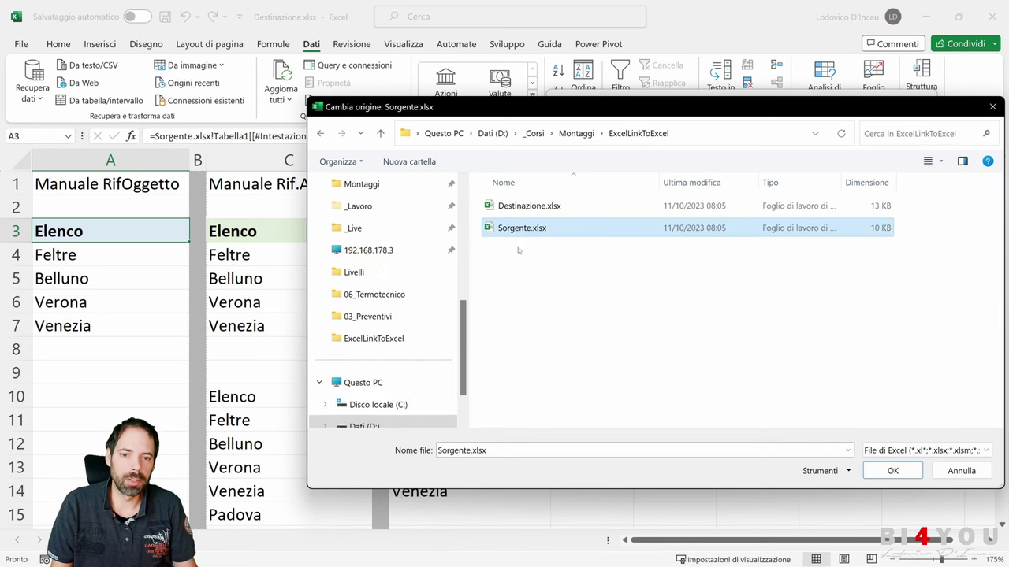
click(886, 470)
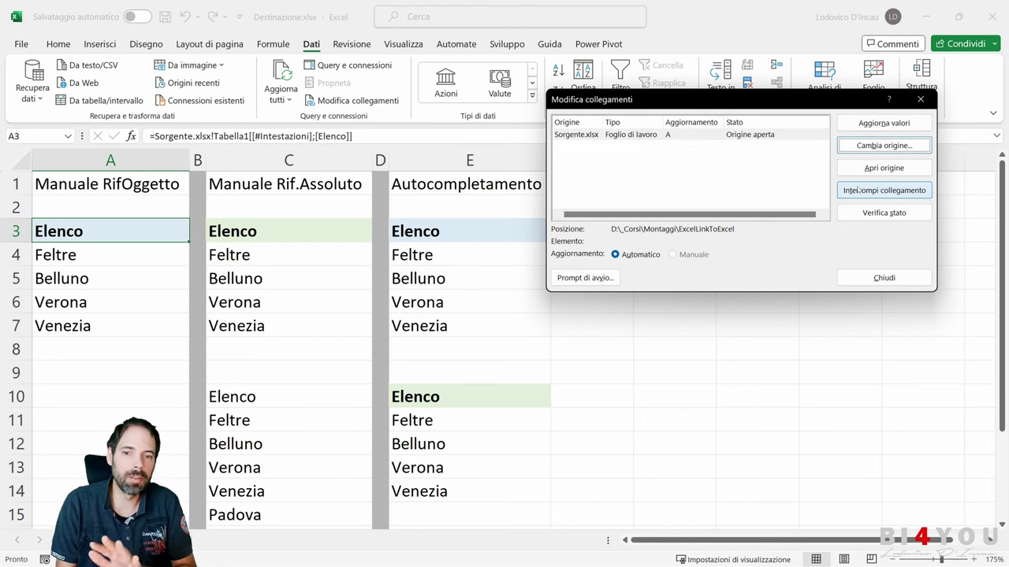
Check the Sorgente.xlsx link with Verifica stato and reselect the link
click(859, 214)
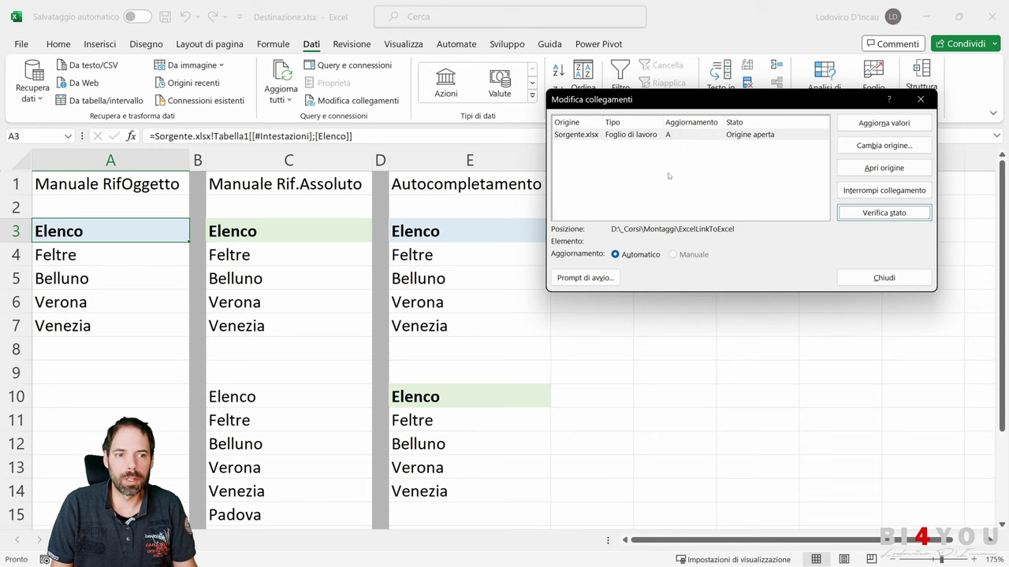
click(691, 180)
click(667, 137)
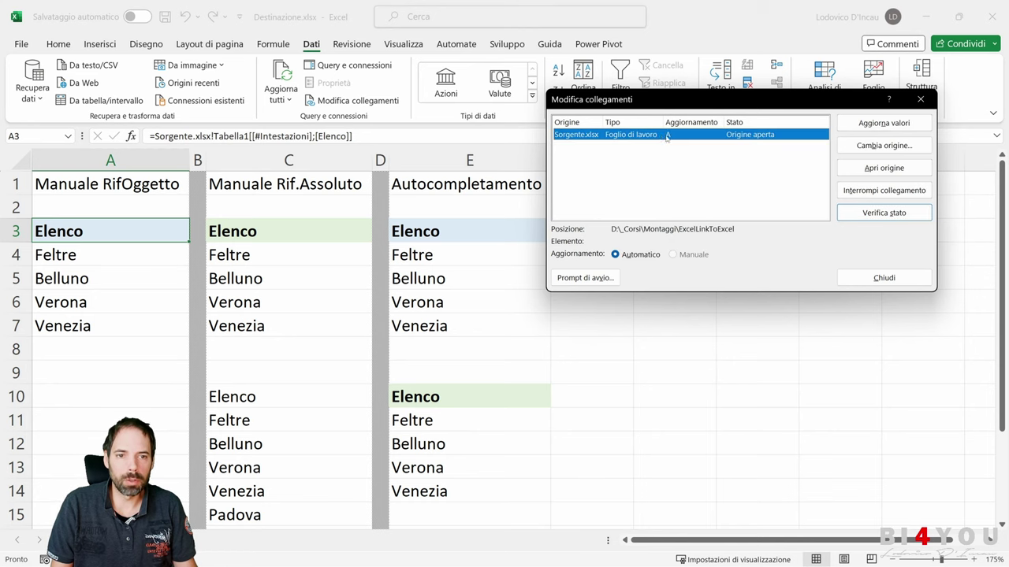
click(627, 169)
click(623, 138)
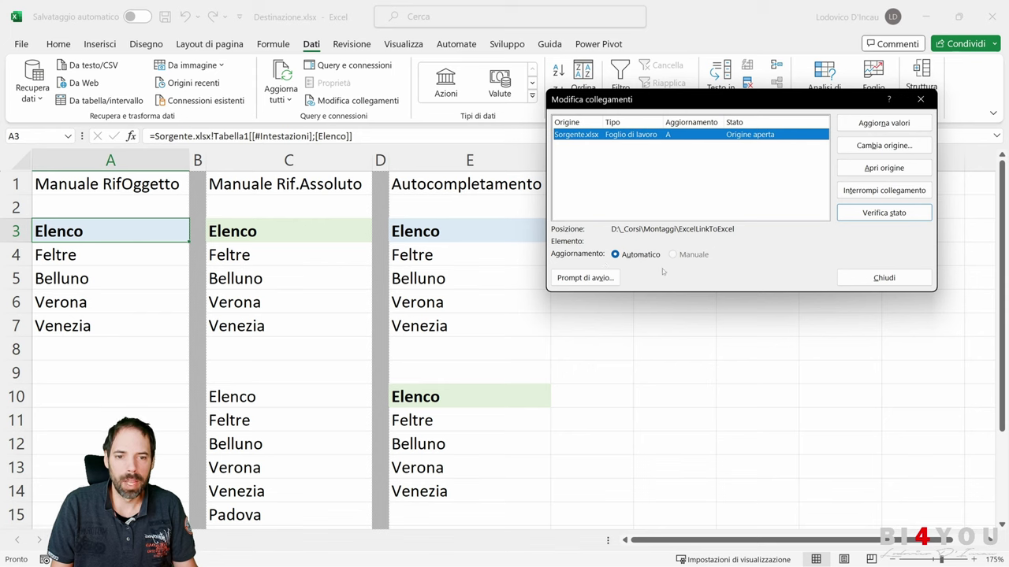
Try the skip-alert-and-update option in Prompt di avvio, cancel it, and close Modifica collegamenti
click(585, 281)
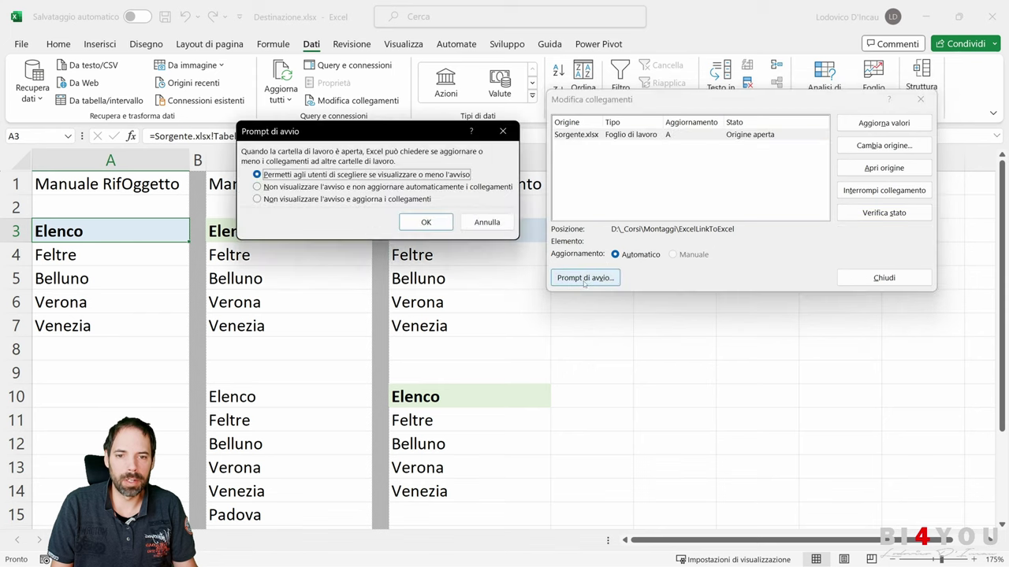
drag(413, 126, 531, 132)
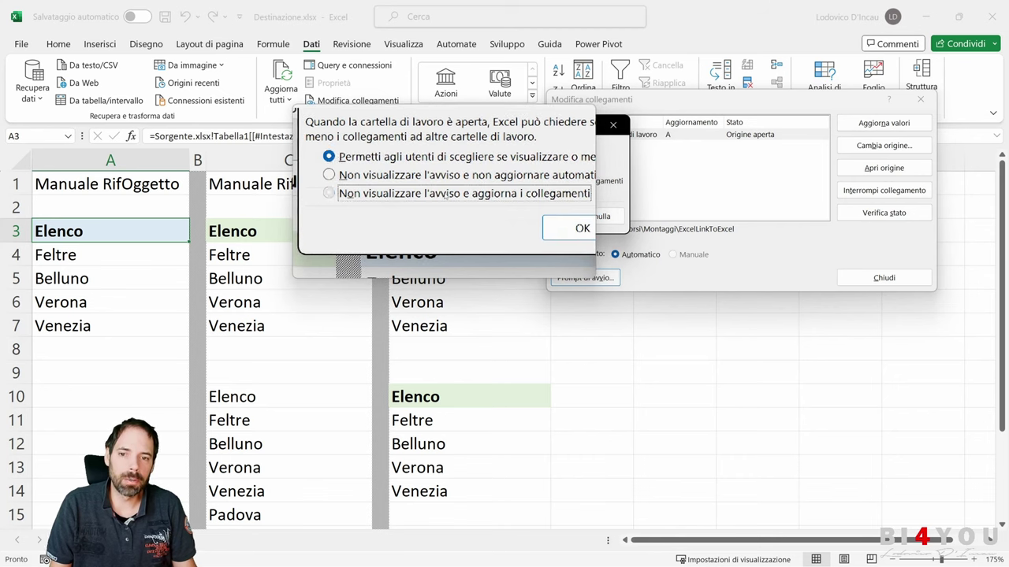
click(446, 194)
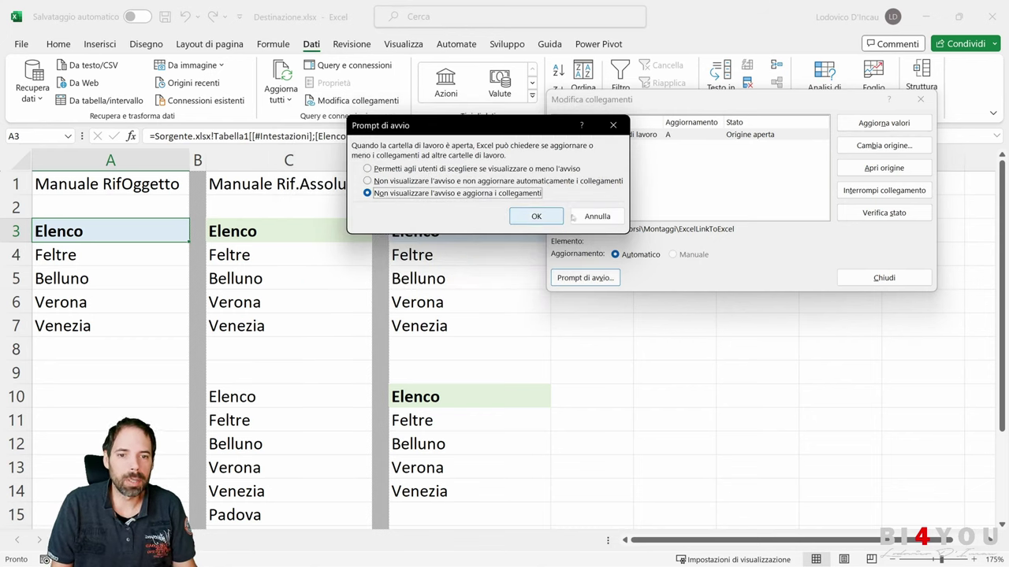
click(596, 216)
click(639, 139)
click(644, 173)
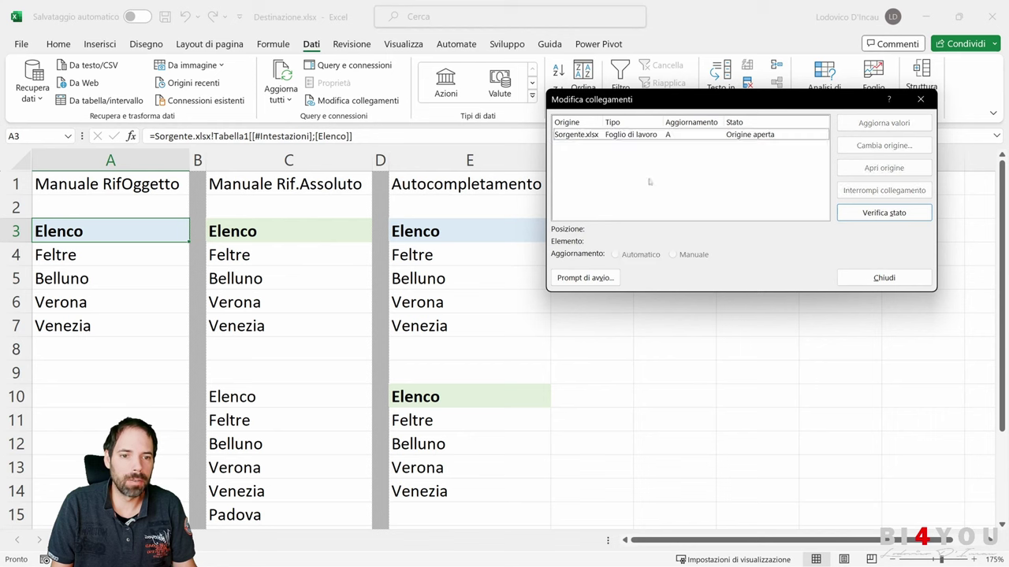
click(885, 278)
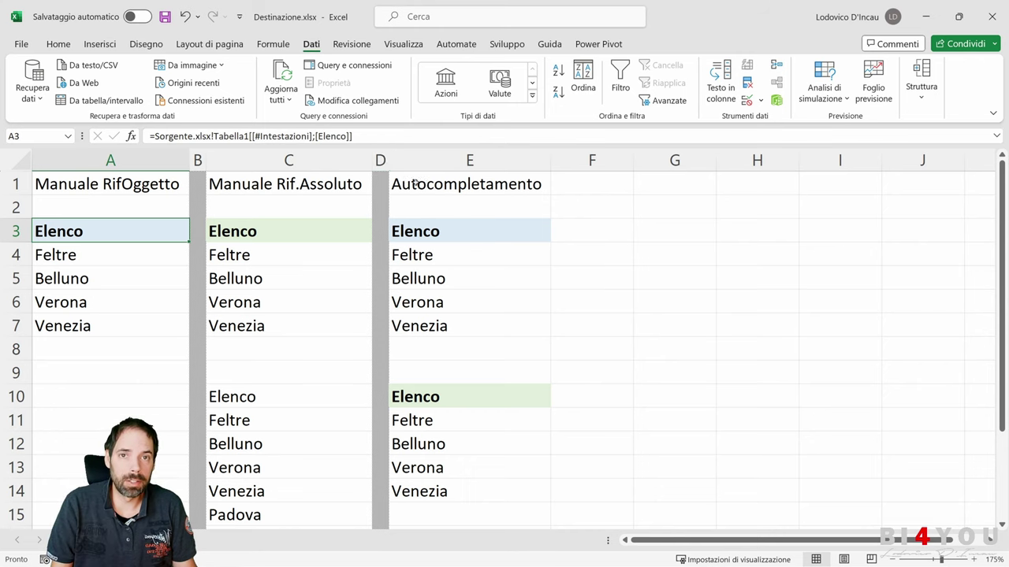
click(21, 44)
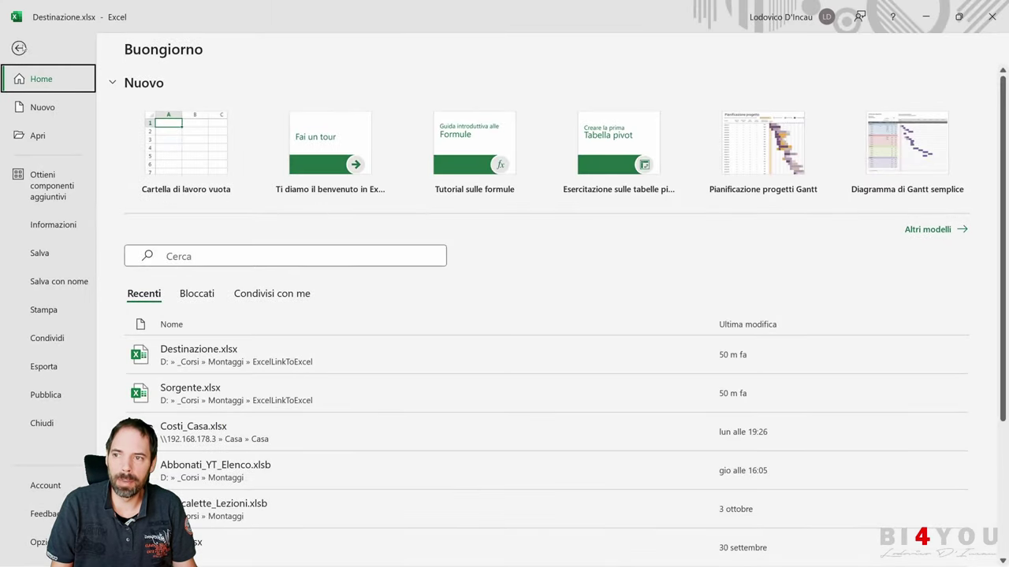
click(39, 542)
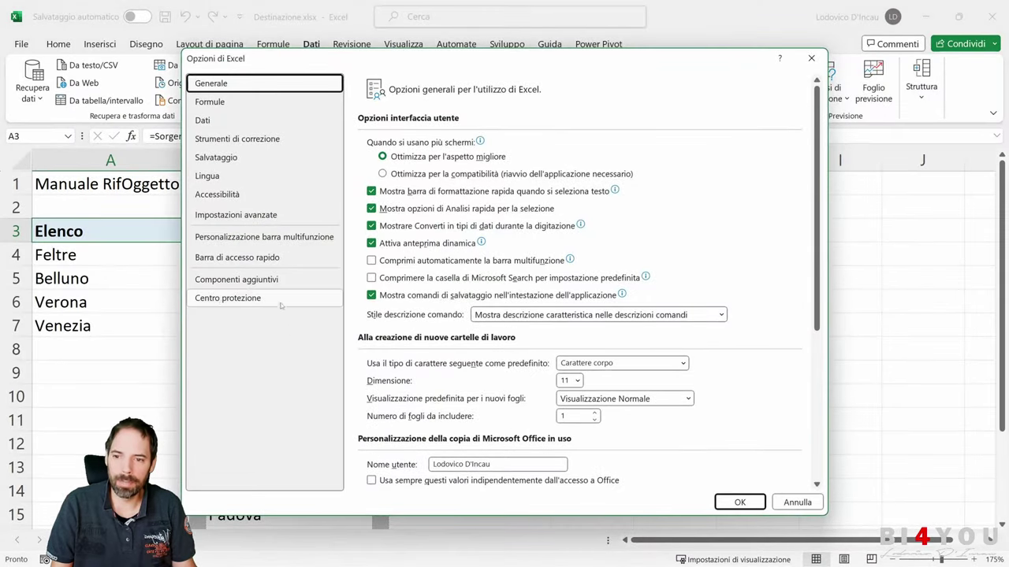
click(216, 302)
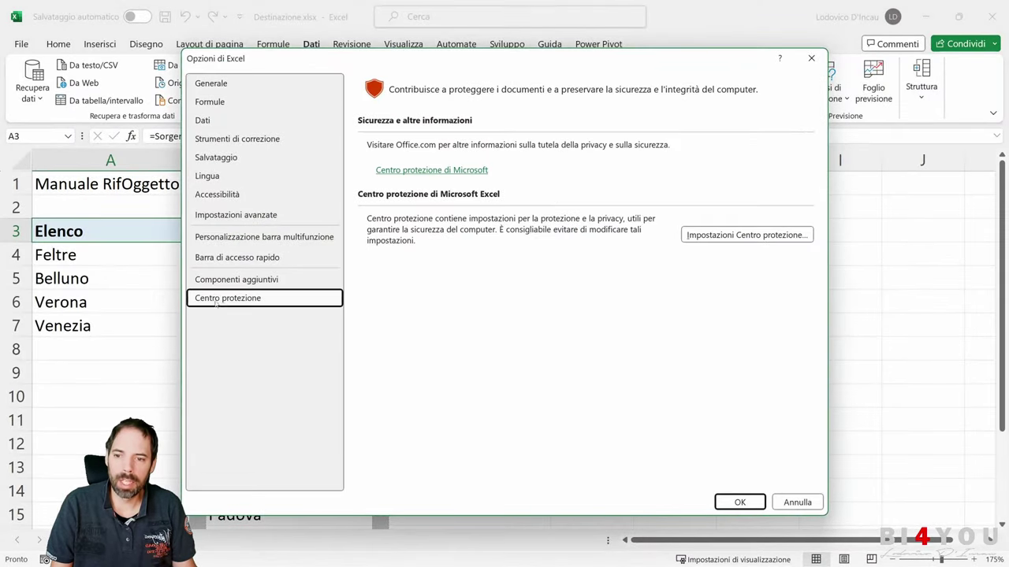
click(745, 237)
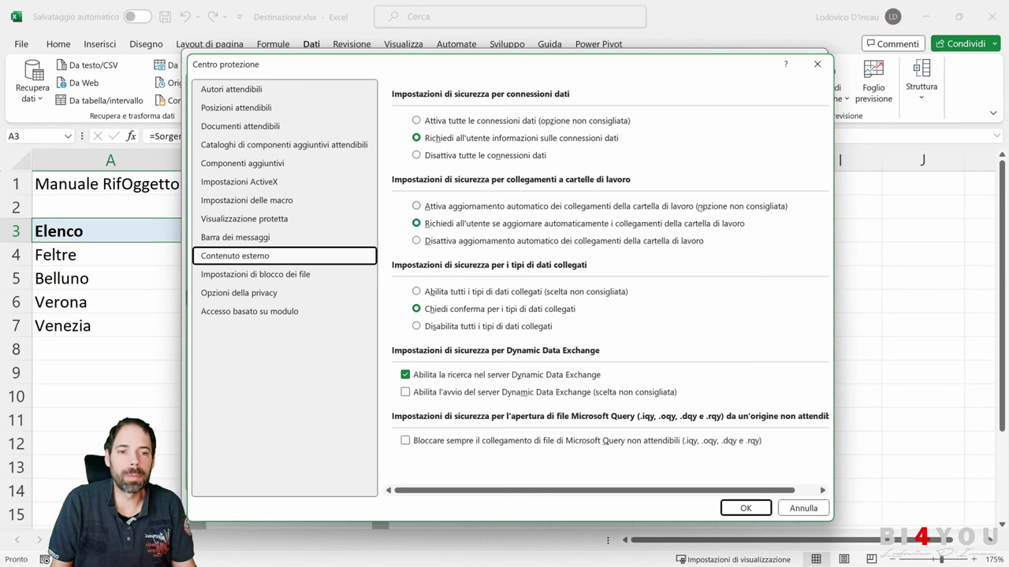
click(673, 208)
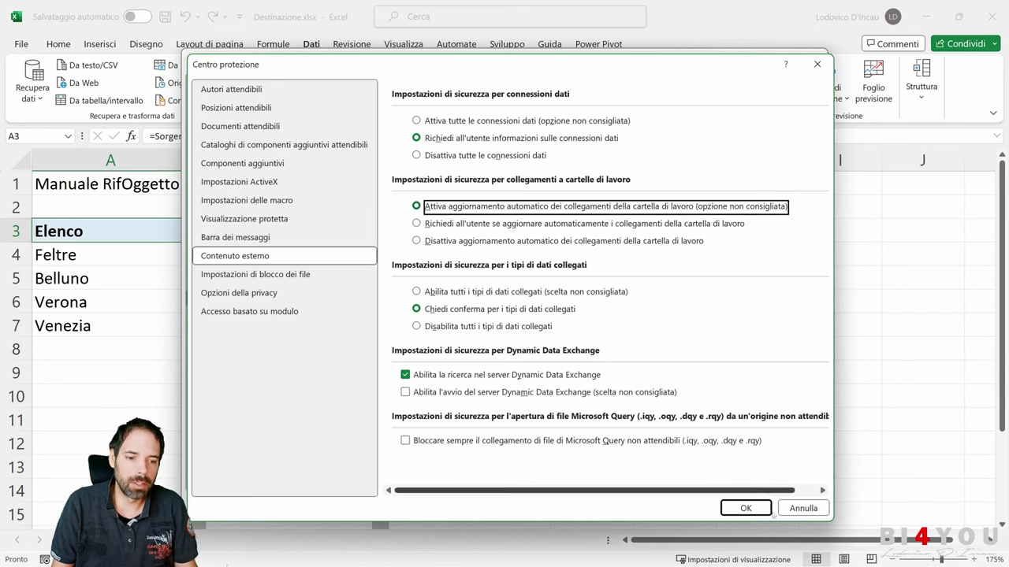
click(803, 508)
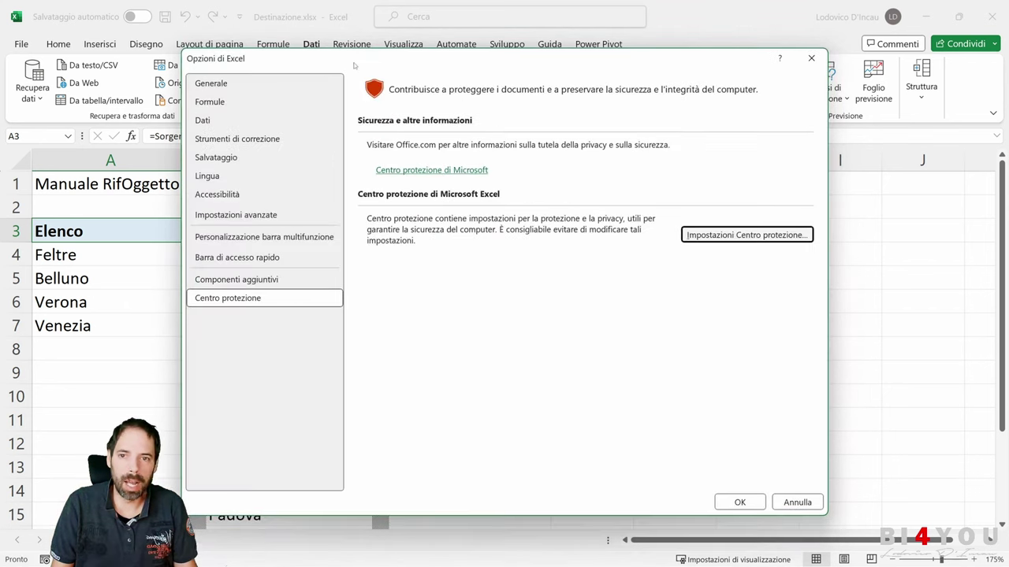
click(797, 502)
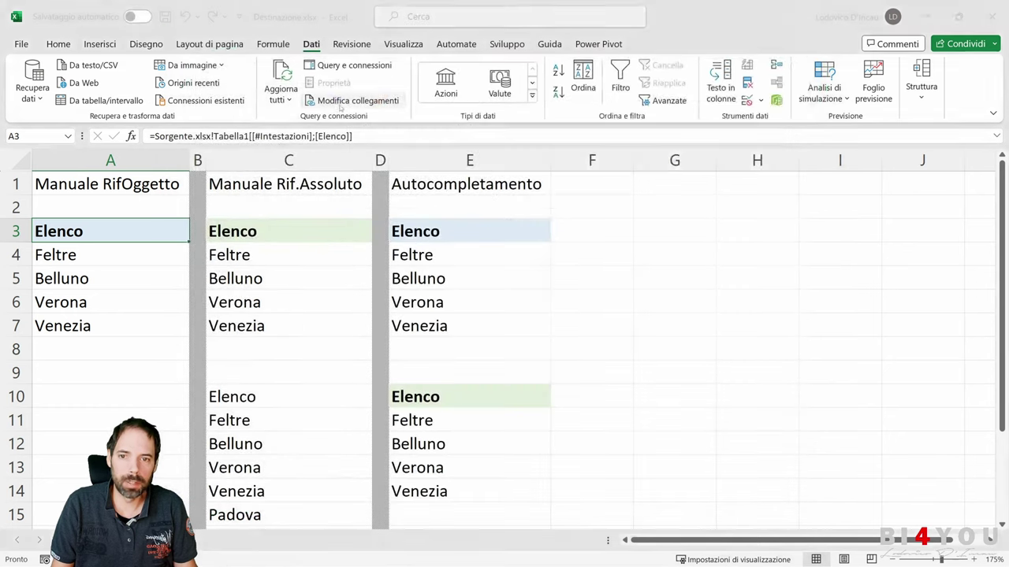
Review the Prompt di avvio setting in Modifica collegamenti, then close both windows
click(357, 100)
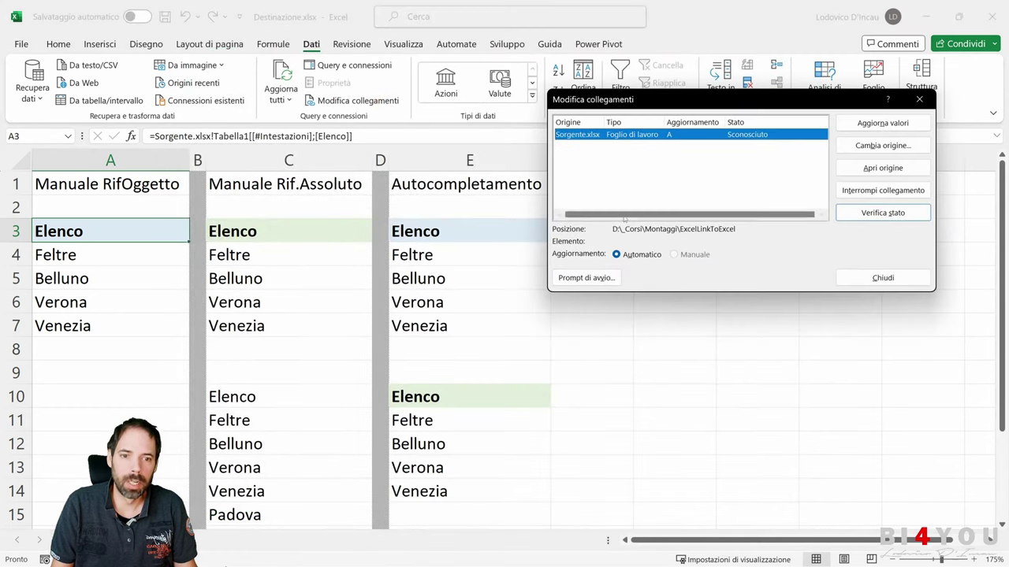
click(587, 278)
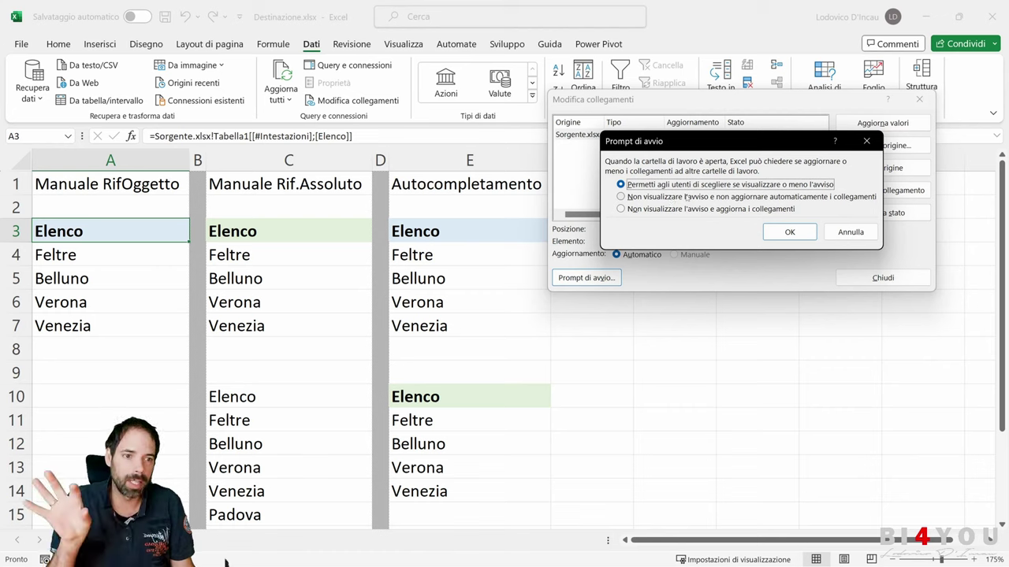
click(850, 233)
click(867, 277)
In Trust Center external content, enable automatic link updates, linked data types and data connections, then cancel
click(22, 43)
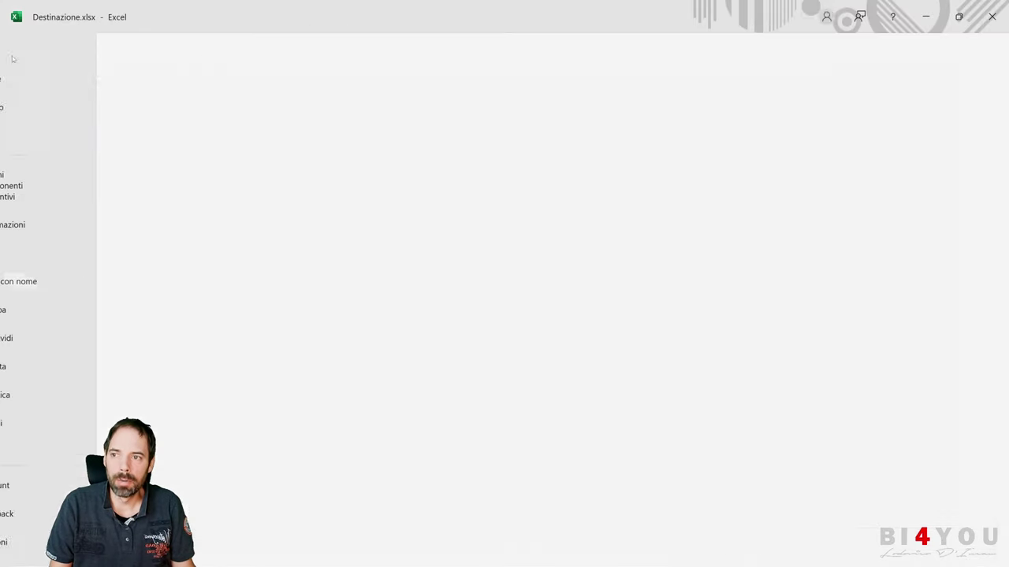
key(Escape)
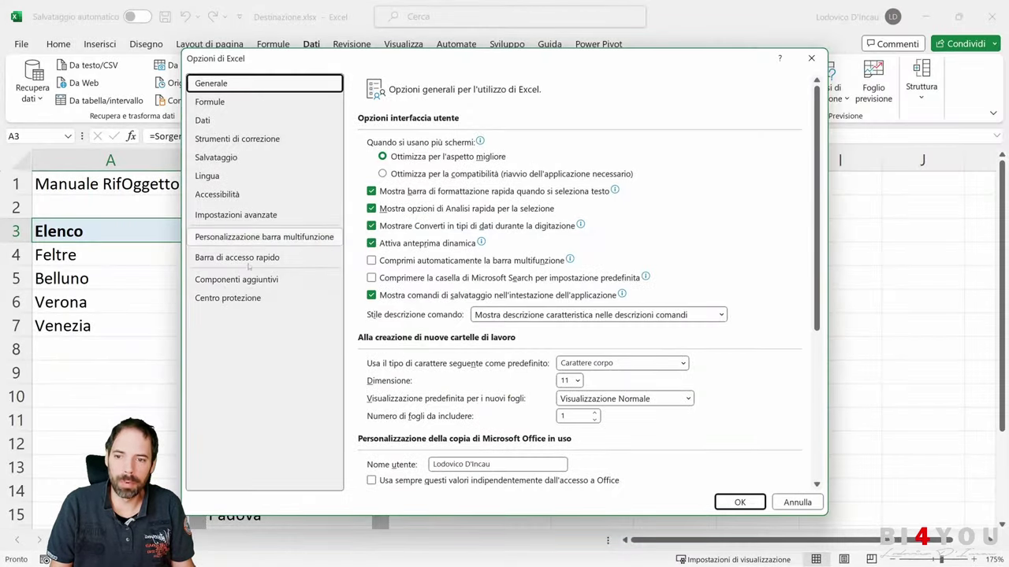
click(228, 298)
click(741, 236)
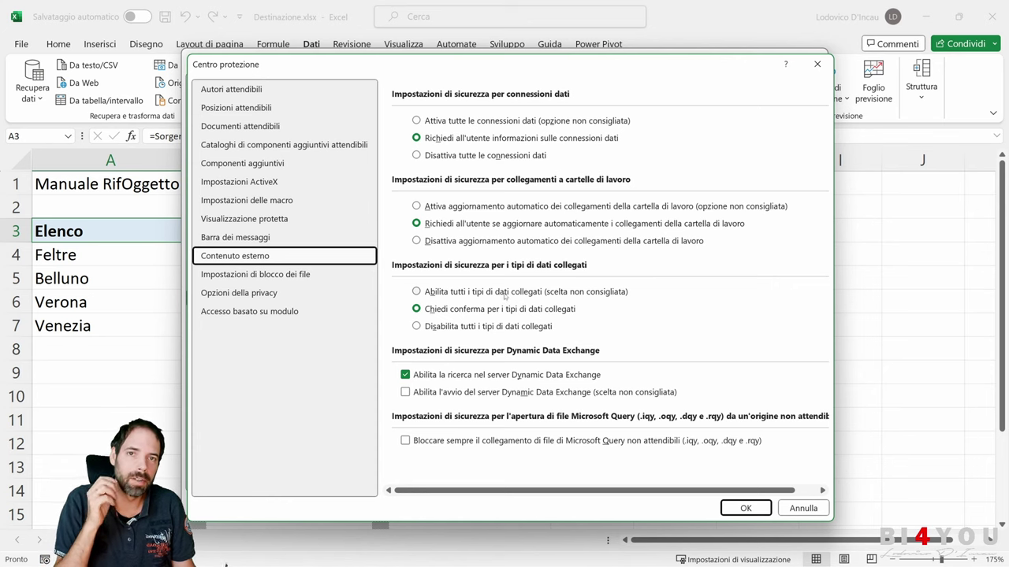
click(461, 209)
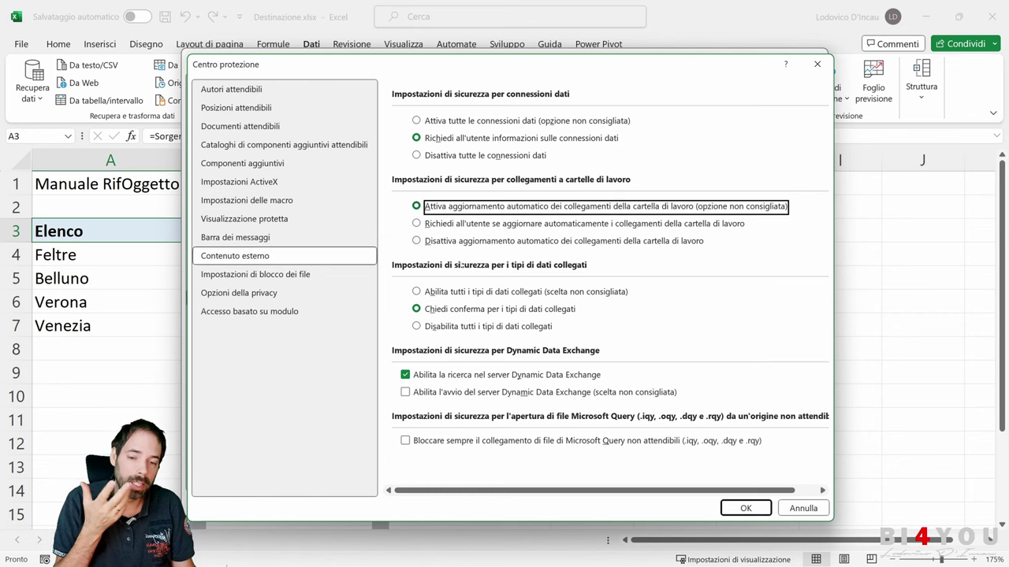
click(457, 297)
click(440, 123)
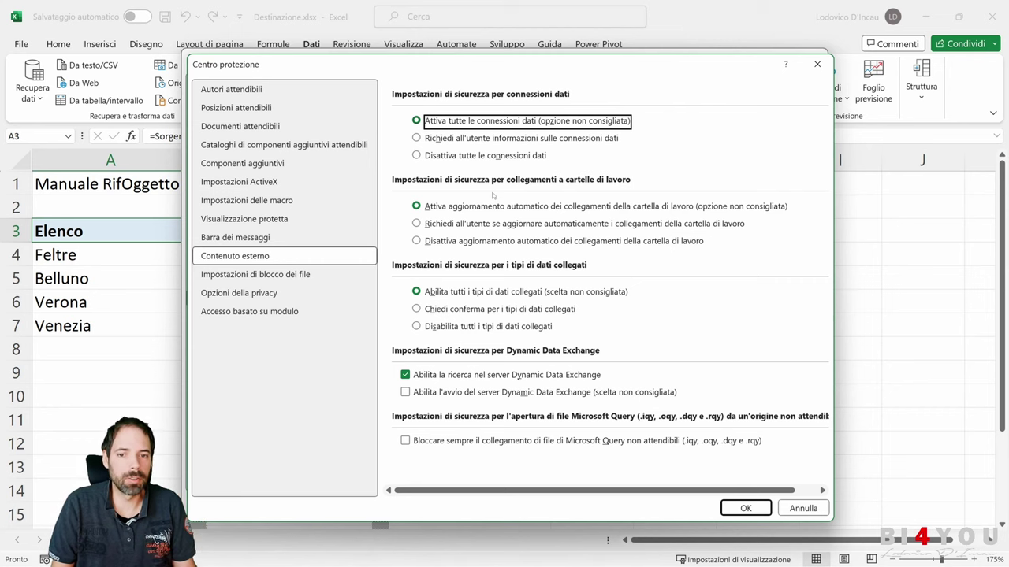
click(801, 508)
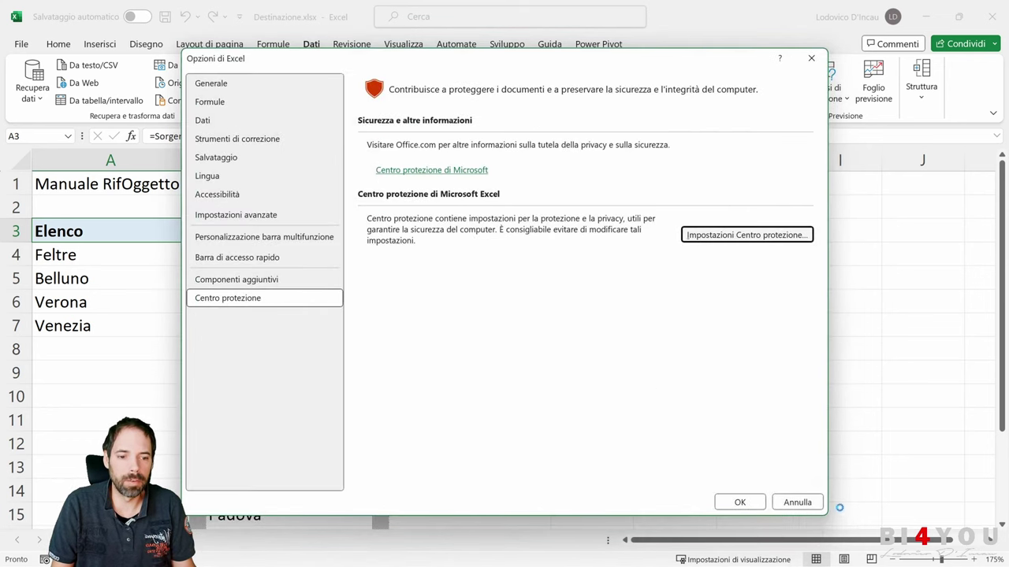
Cancel Excel Options and return to Destinazione, selecting C5 and then cell A3
click(797, 502)
click(312, 280)
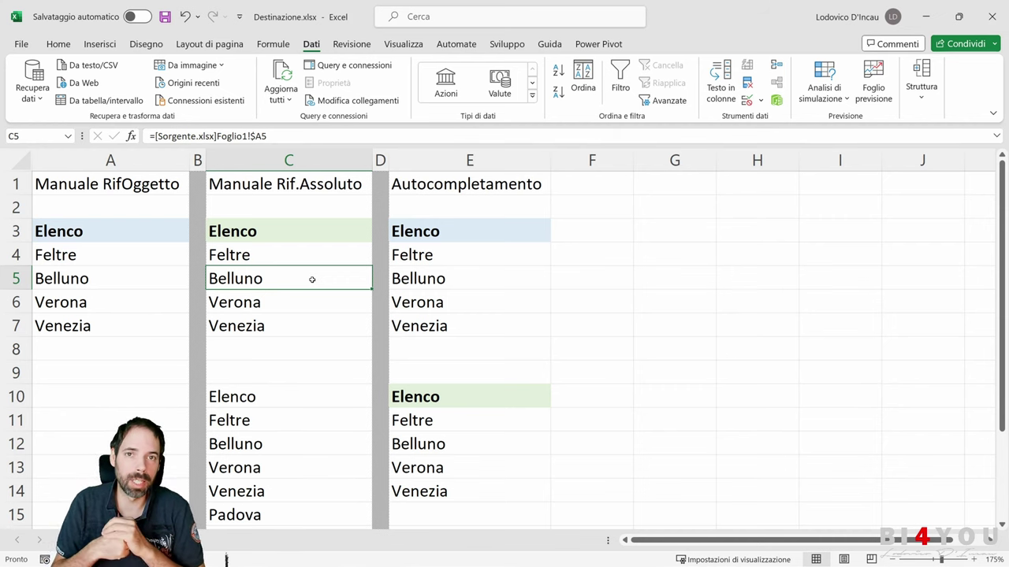
key(Left)
key(Left)
key(Up)
key(Up)
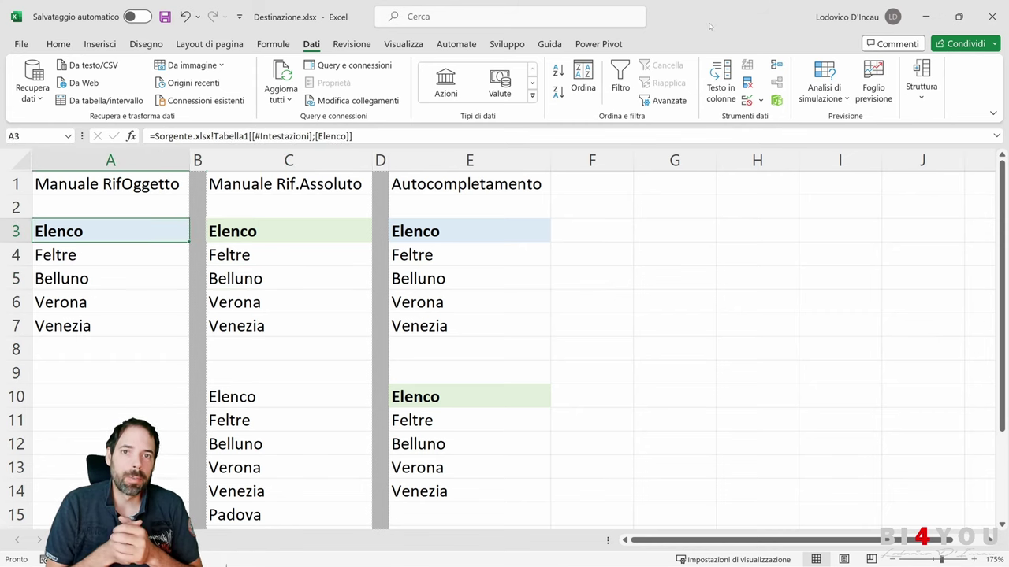